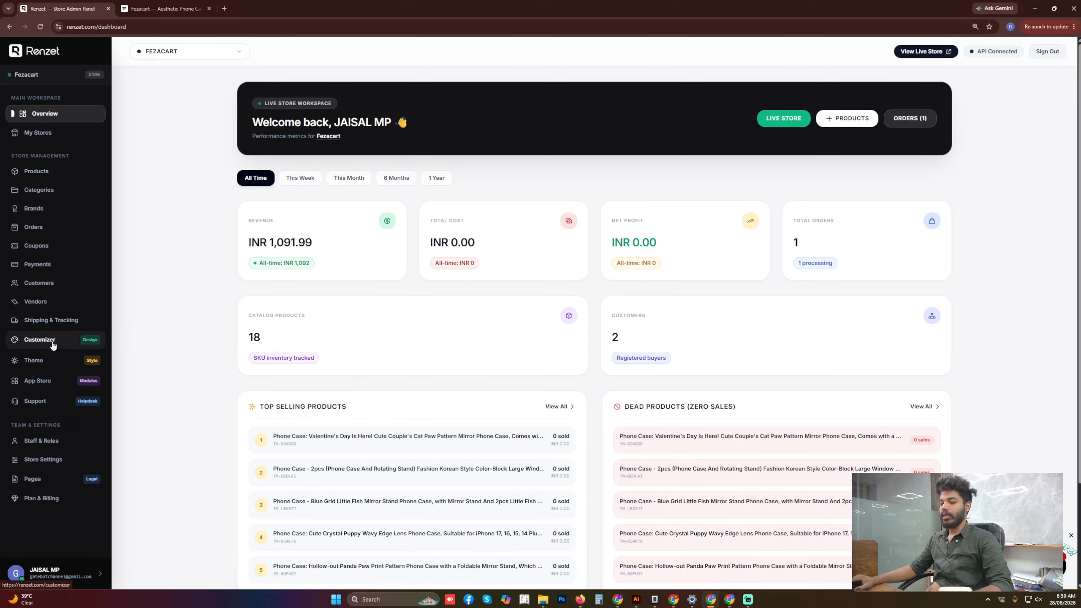
Open the Customizer for the Fezacart store from the admin dashboard
key(ctrl+plus)
key(ctrl+plus)
key(ctrl+plus)
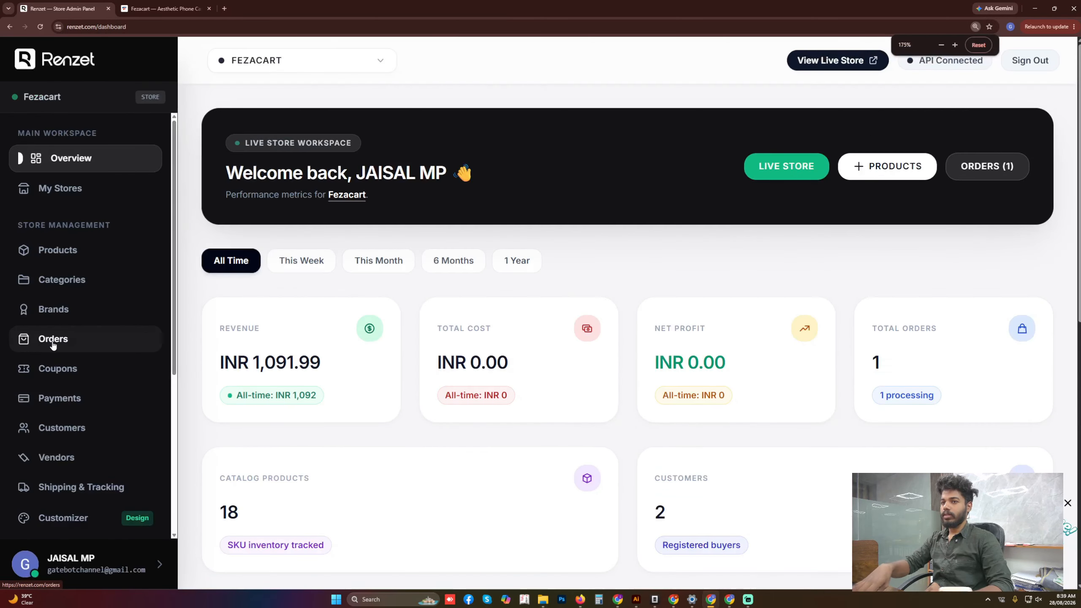
key(ctrl+minus)
key(ctrl+minus)
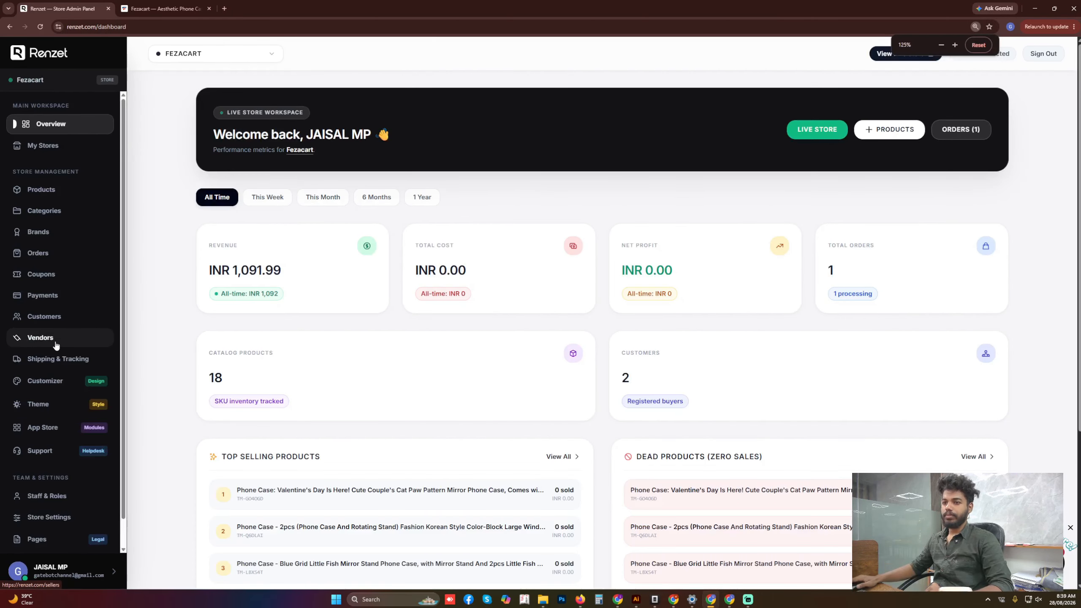
click(54, 382)
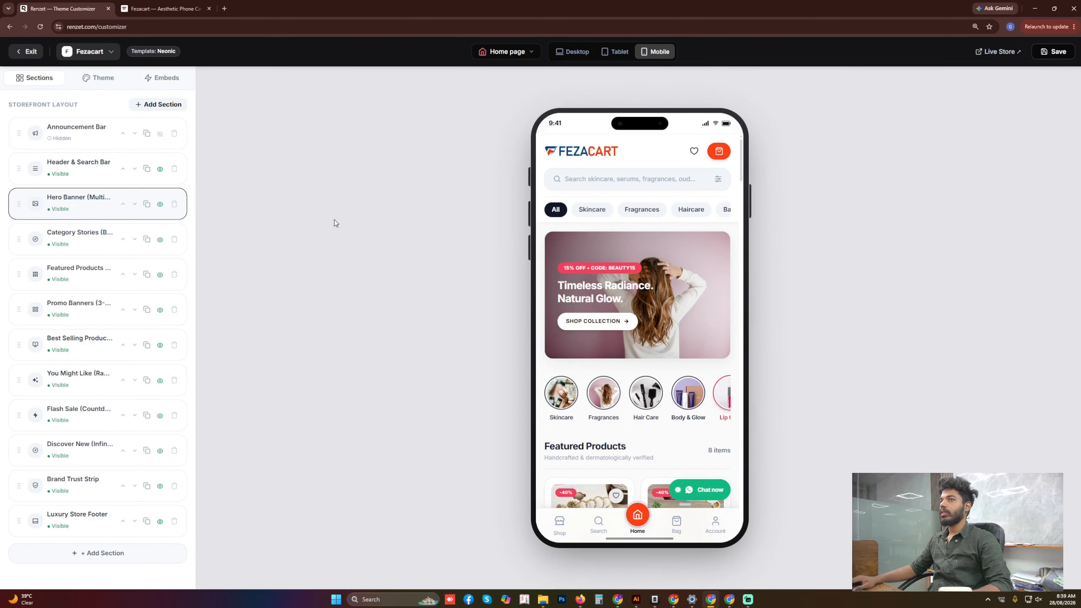
Look through the mobile home page preview, from the hero banner to the You Might Like section and back
scroll(621, 264, down, 15)
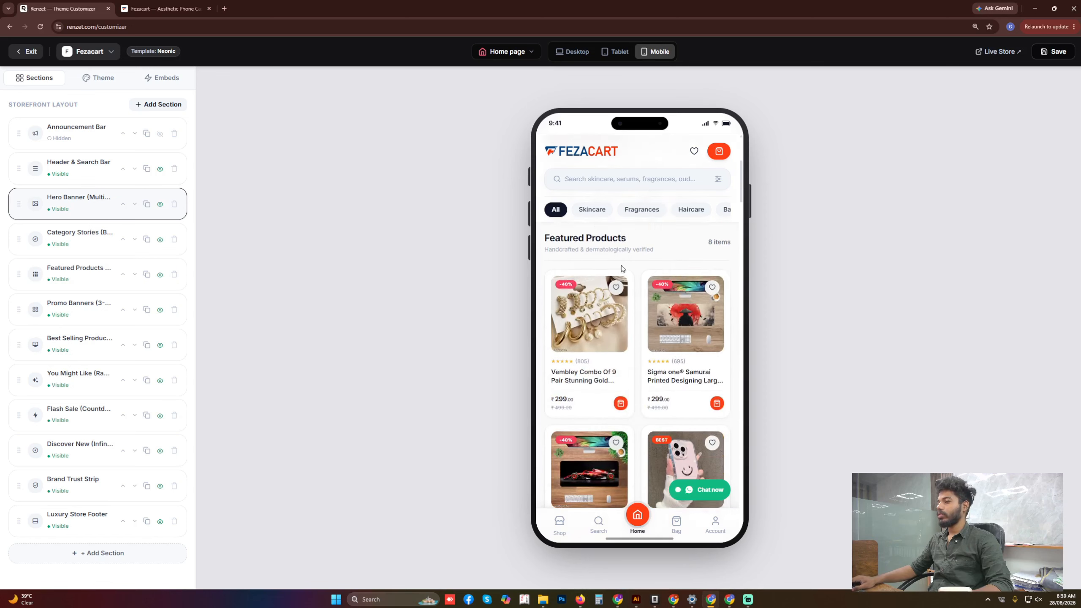
scroll(623, 289, down, 5)
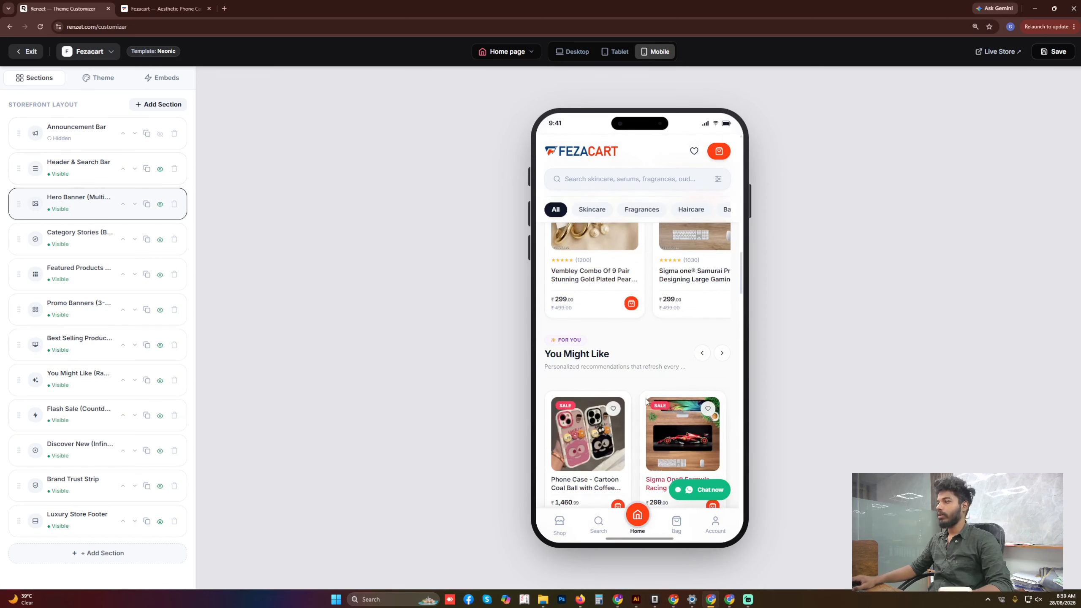
scroll(646, 397, up, 20)
scroll(645, 398, up, 1)
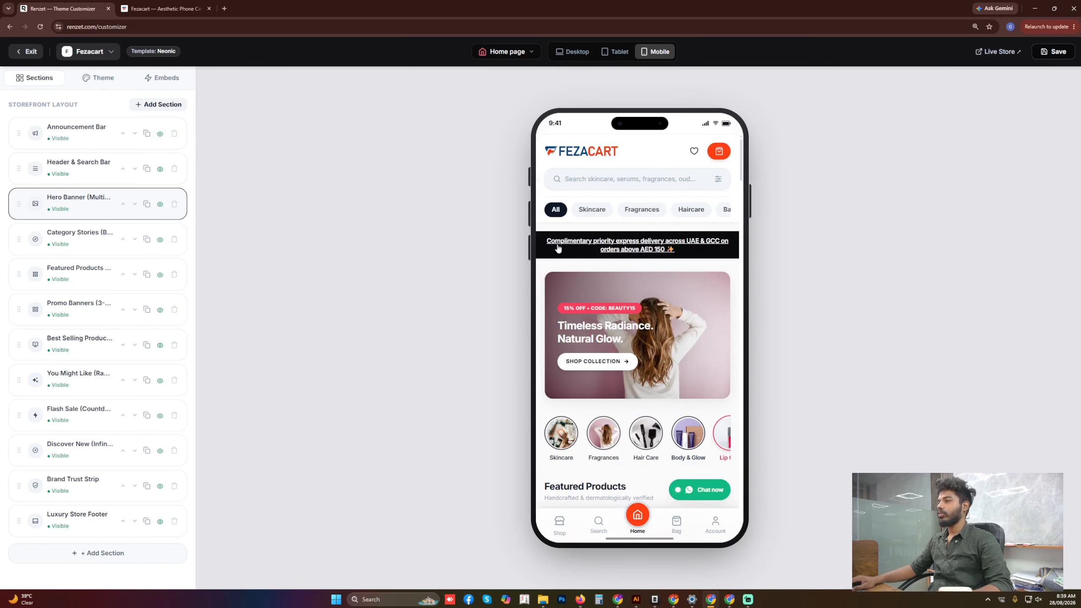
Check the Announcement Bar section's message settings, return to the section list and hide the Announcement Bar
click(91, 136)
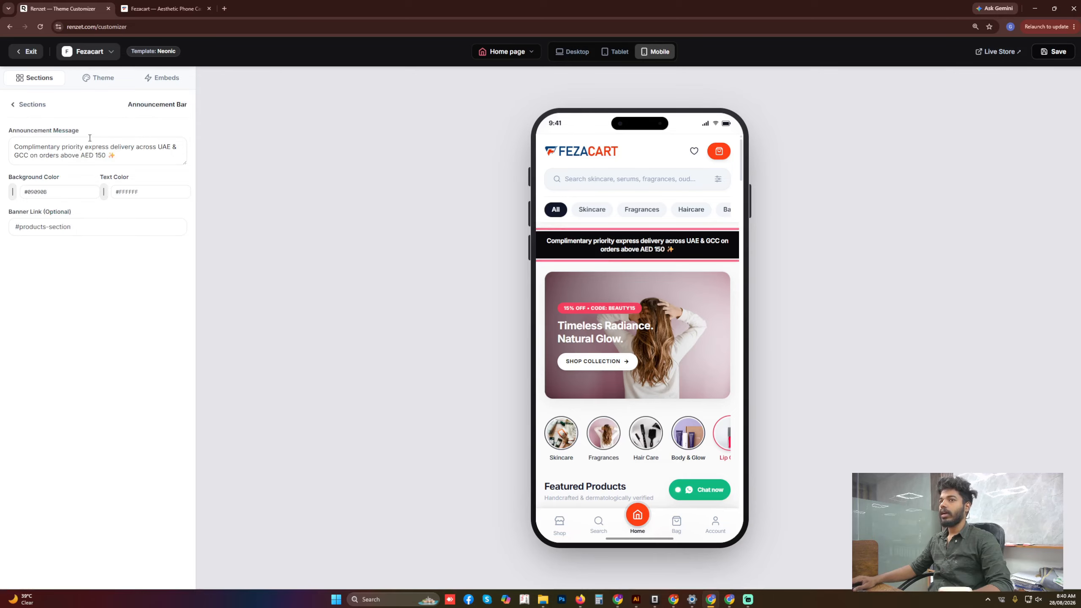
click(66, 155)
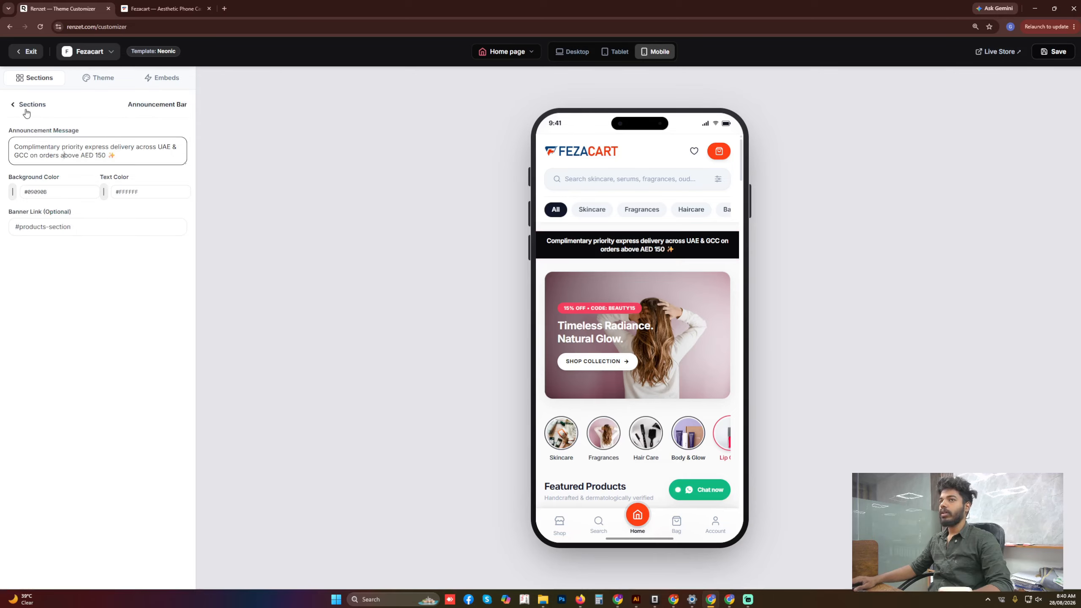
click(46, 106)
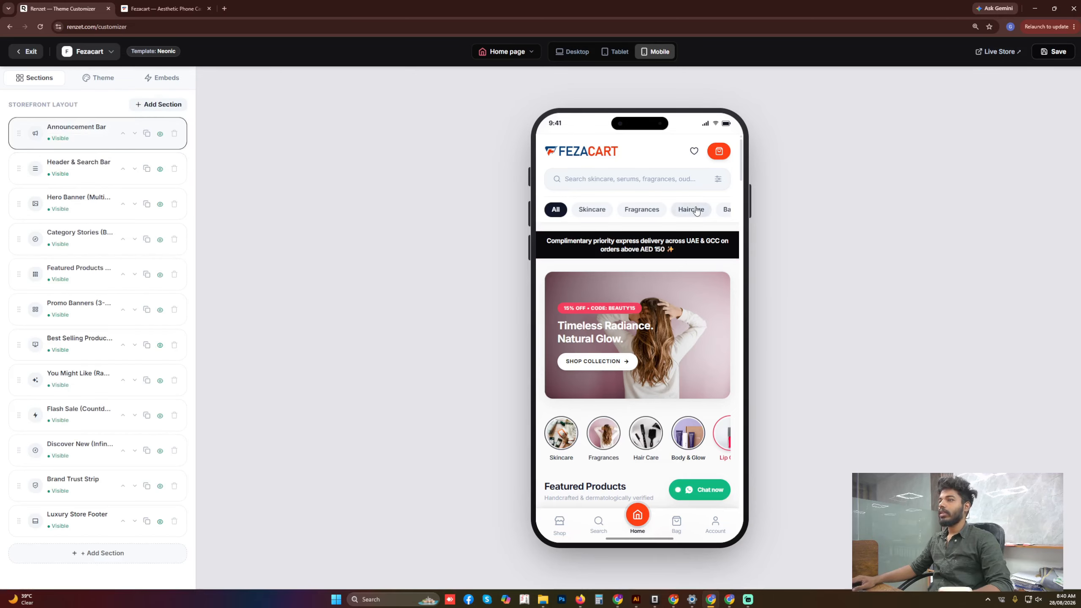
click(161, 135)
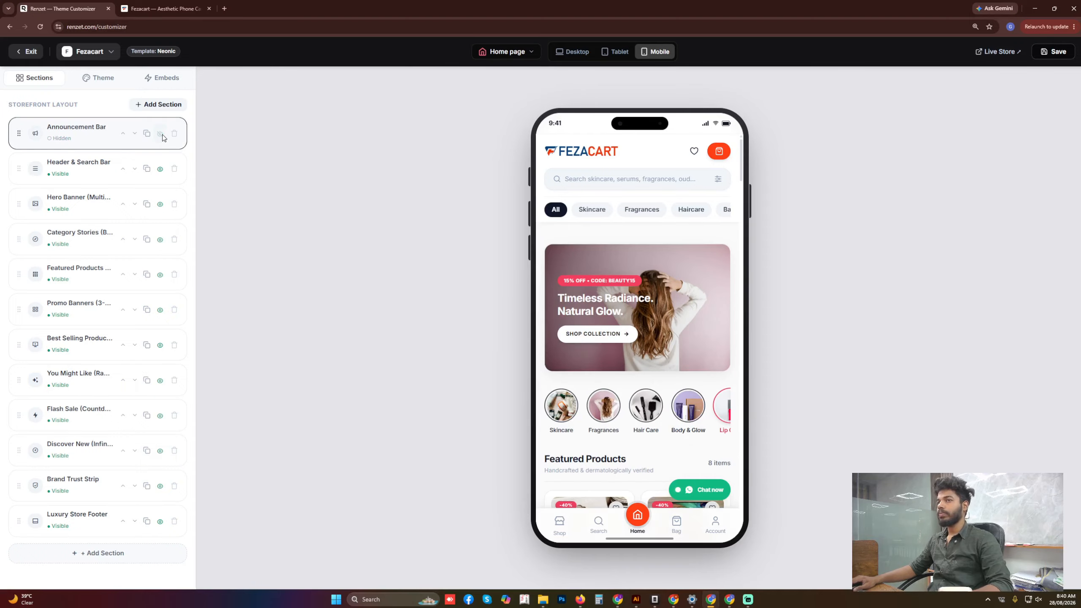
scroll(665, 258, down, 1)
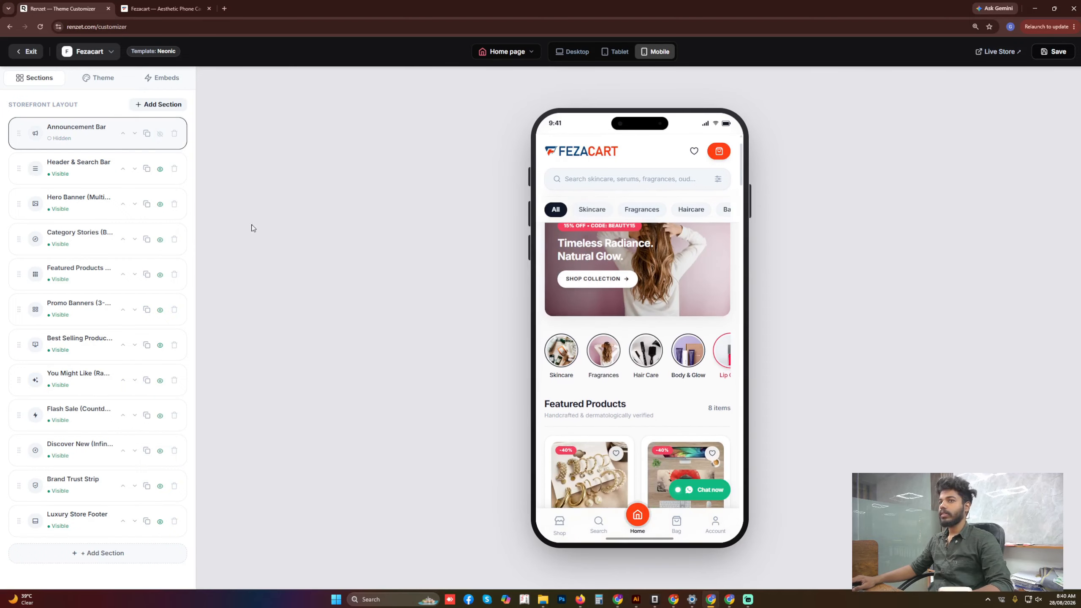
Open the Header & Search Bar section and view its search placeholder setting
click(74, 177)
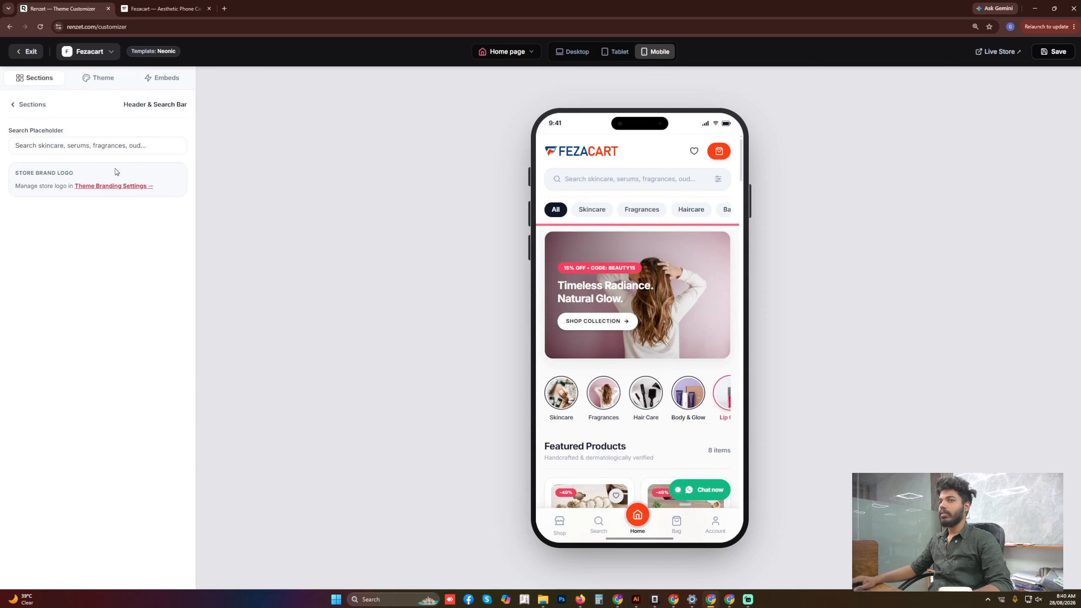
click(90, 147)
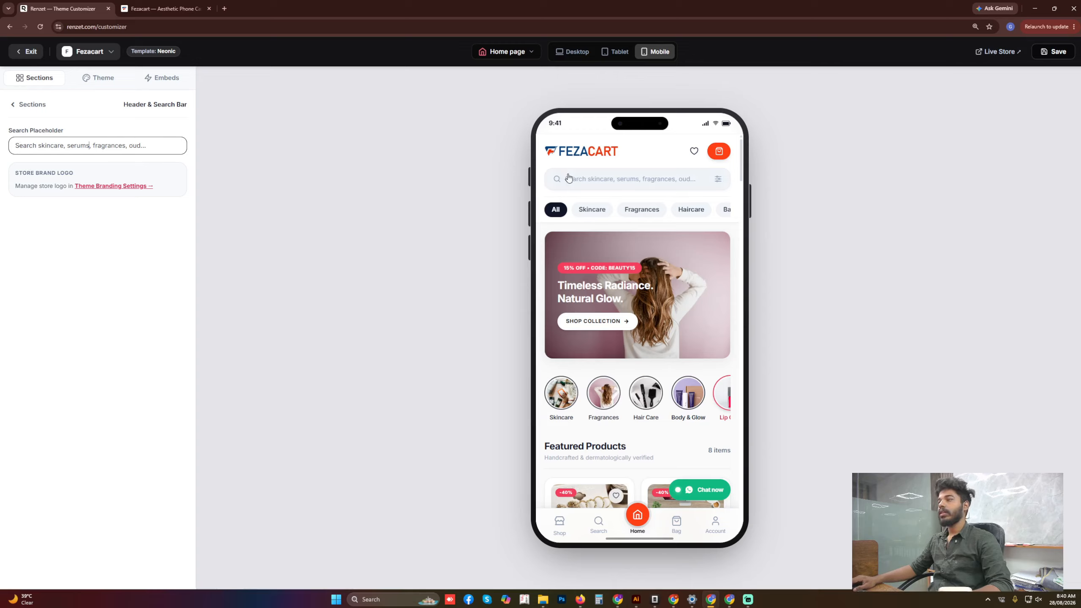
click(97, 83)
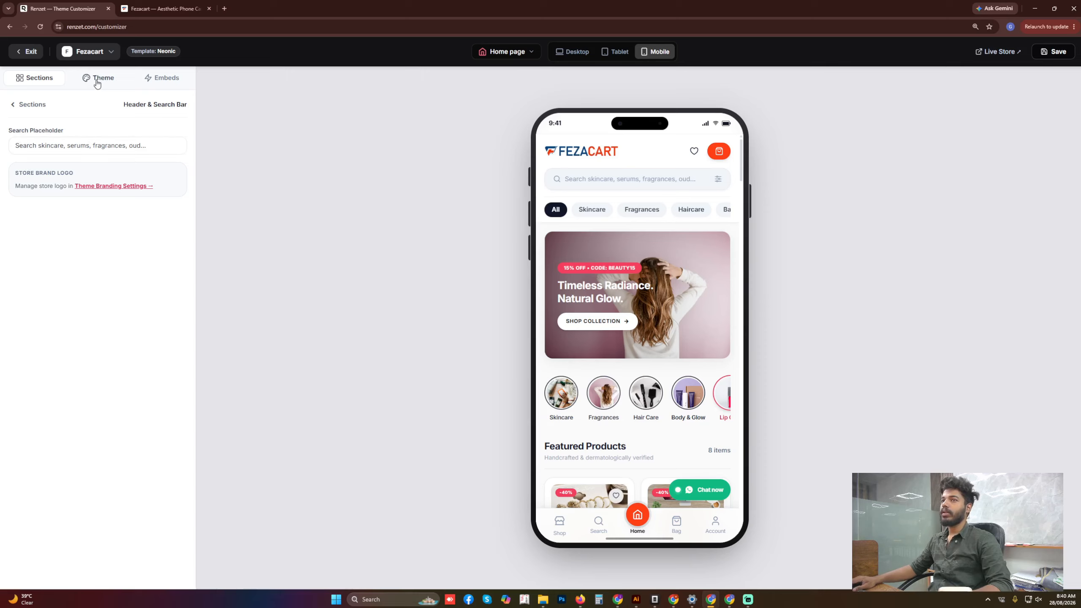
Open the theme settings and bring up the Button Background color picker in the custom color palette
click(97, 86)
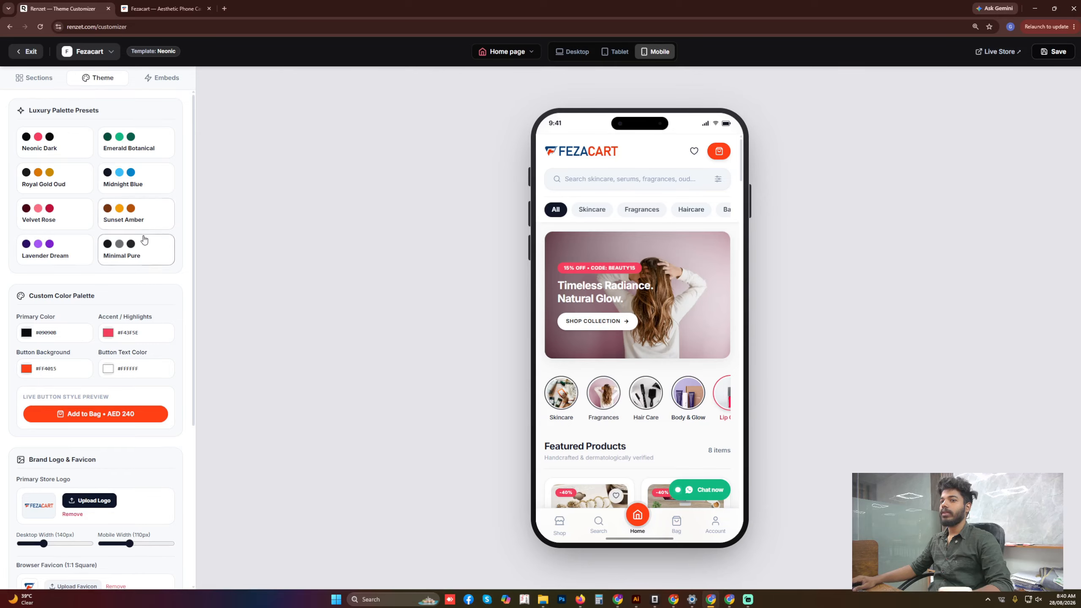
scroll(154, 324, down, 2)
scroll(158, 350, down, 2)
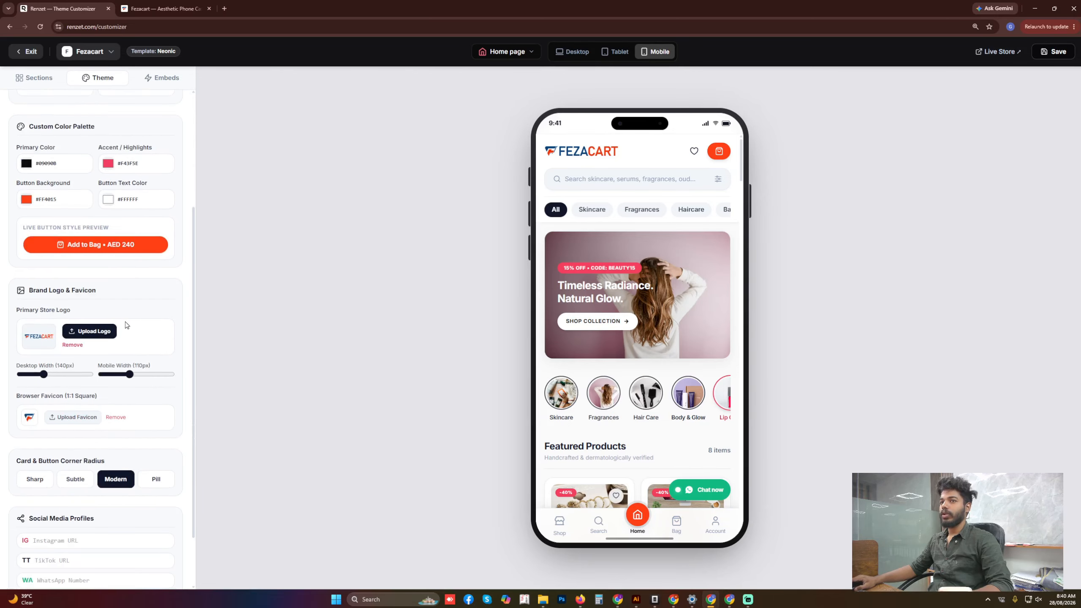
scroll(127, 323, up, 3)
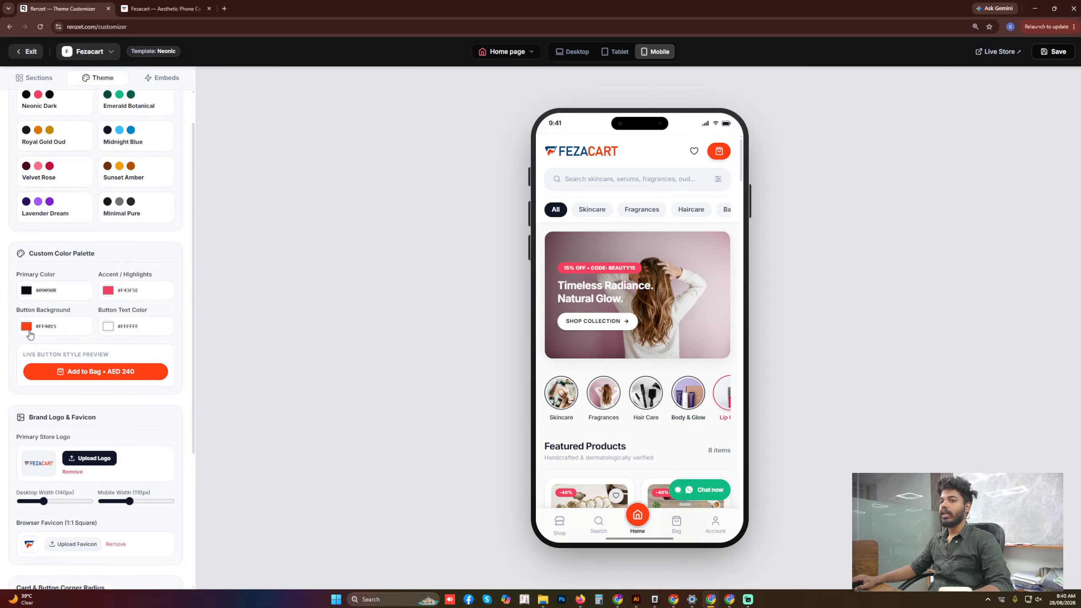
click(29, 331)
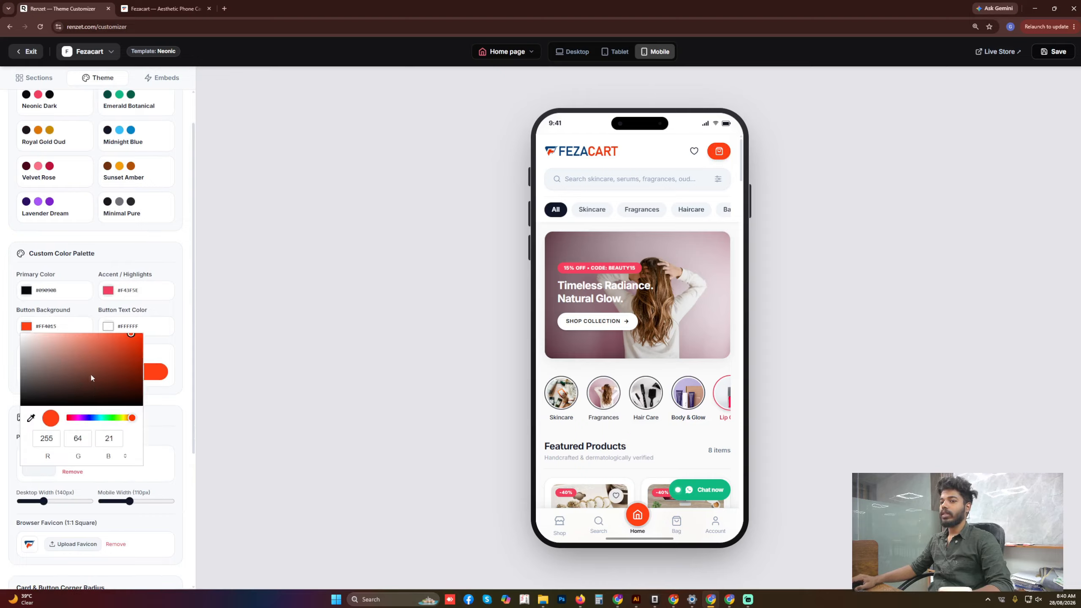
Try magenta #F207C7, green #3B8A1E and burgundy #8A1E52 as the button background color
drag(83, 420, 77, 420)
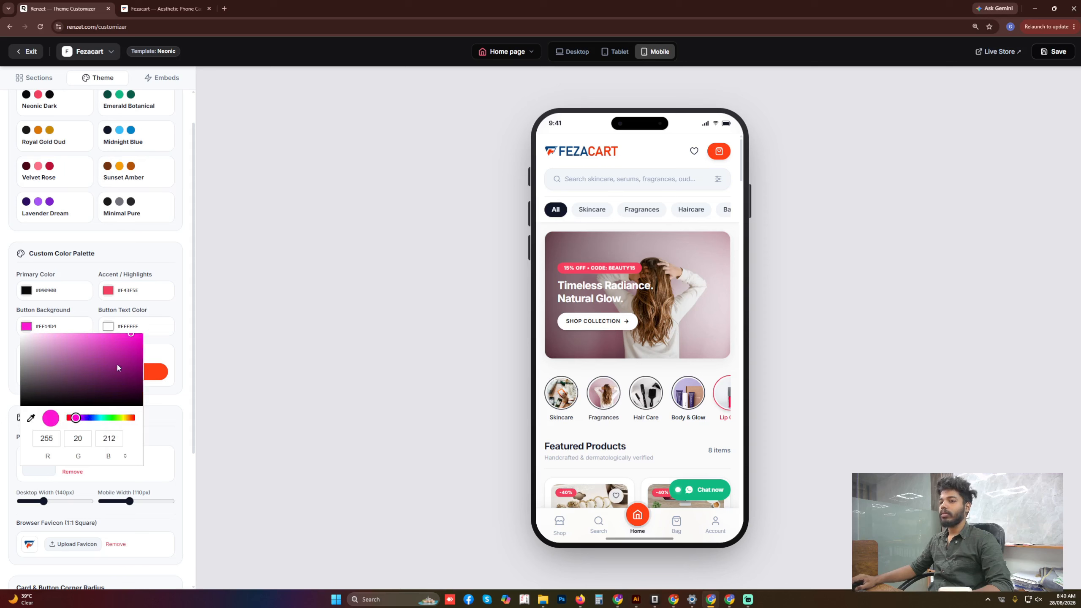
drag(135, 350, 138, 336)
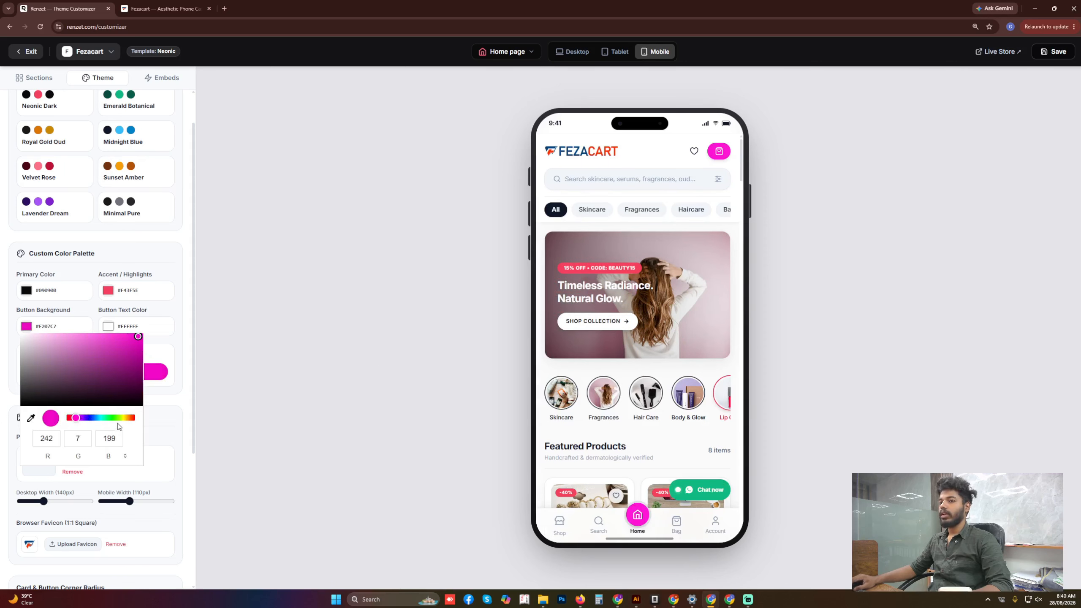
drag(118, 419, 115, 420)
click(115, 369)
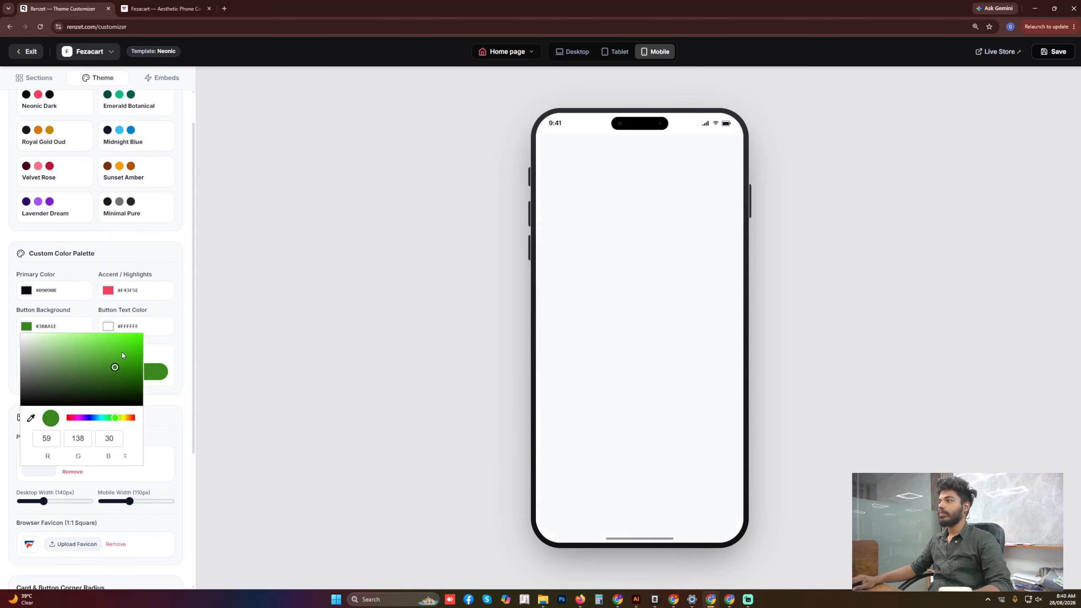
click(71, 418)
drag(72, 420, 78, 422)
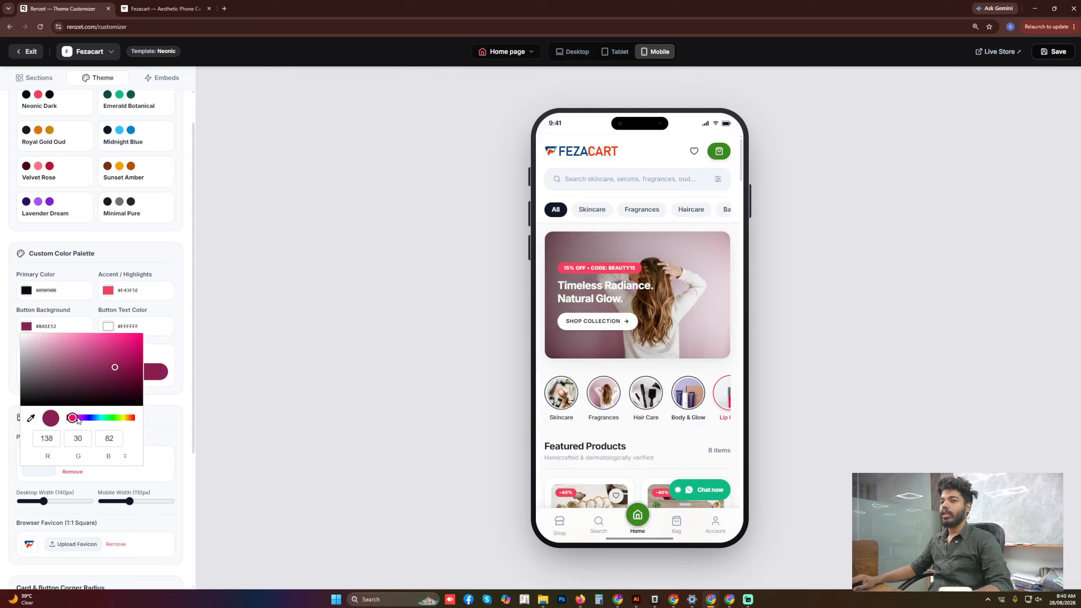
Set the button background color to orange-red #E3380D and close the color picker
click(127, 418)
click(134, 419)
click(136, 341)
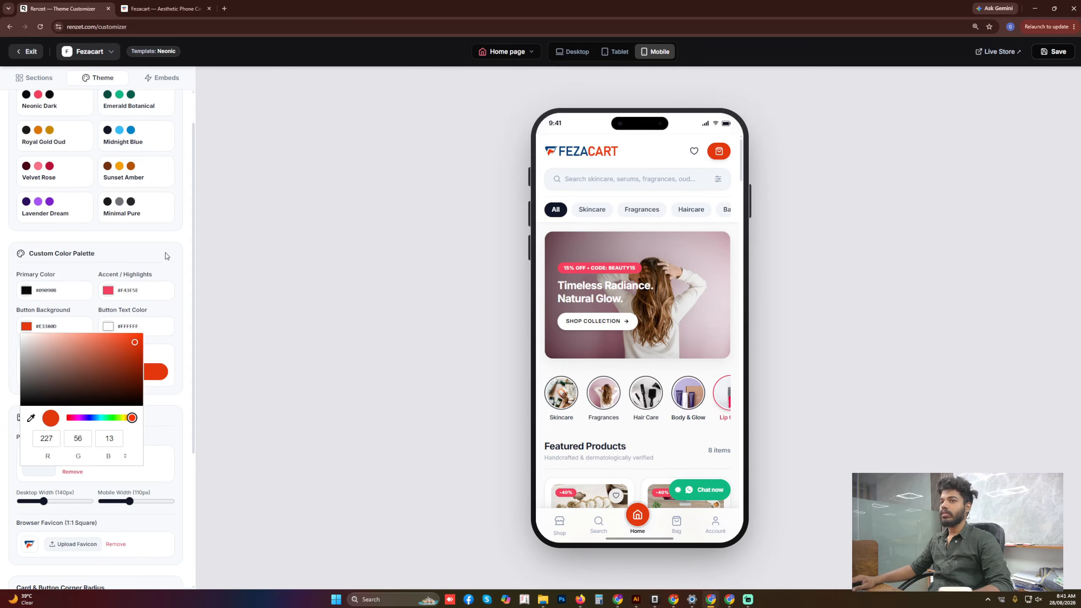
click(180, 232)
Review the theme's logo, favicon, corner radius and social media profile settings alongside the storefront preview
scroll(178, 341, down, 5)
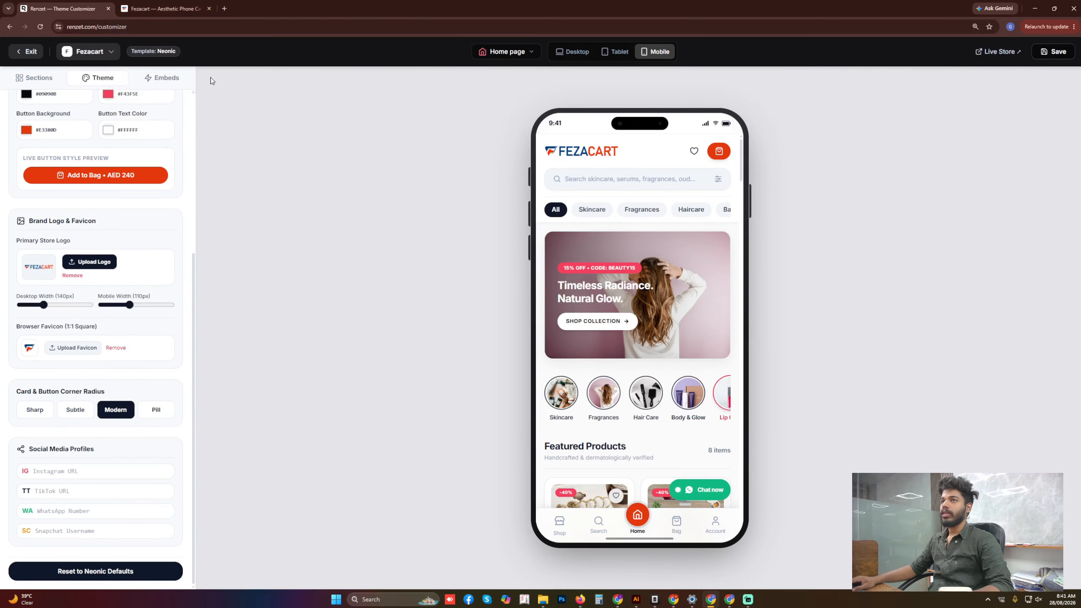
mouse_move(126, 15)
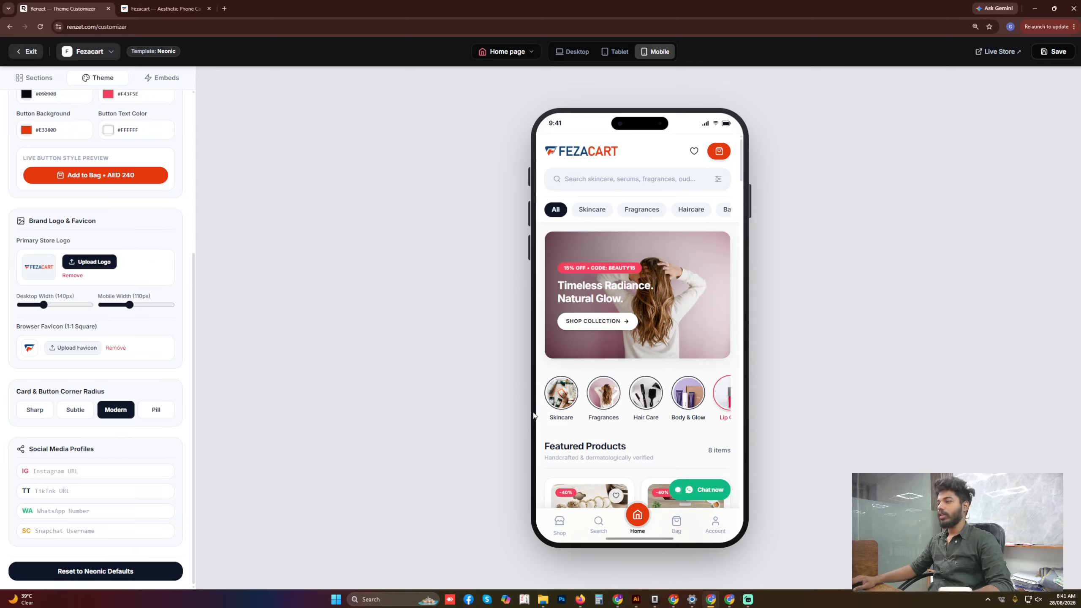
scroll(660, 332, down, 1)
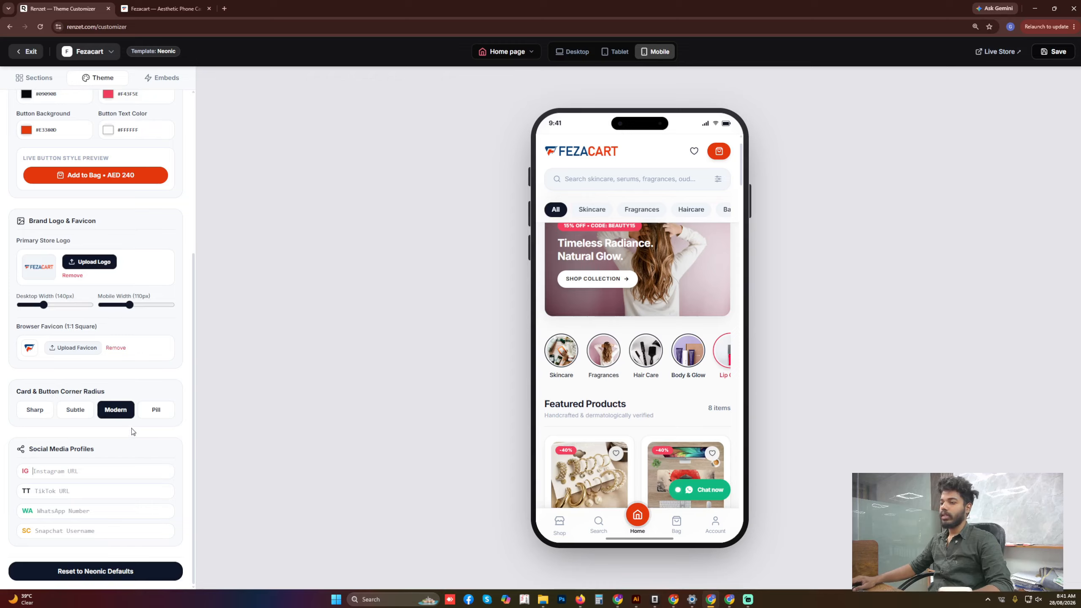
scroll(583, 388, down, 3)
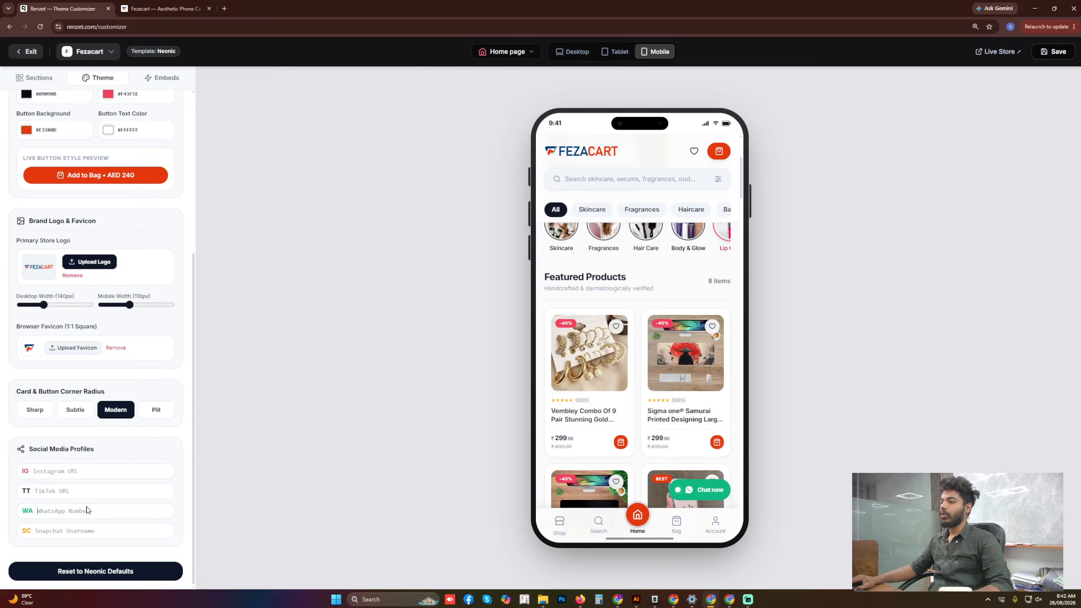
scroll(86, 488, up, 5)
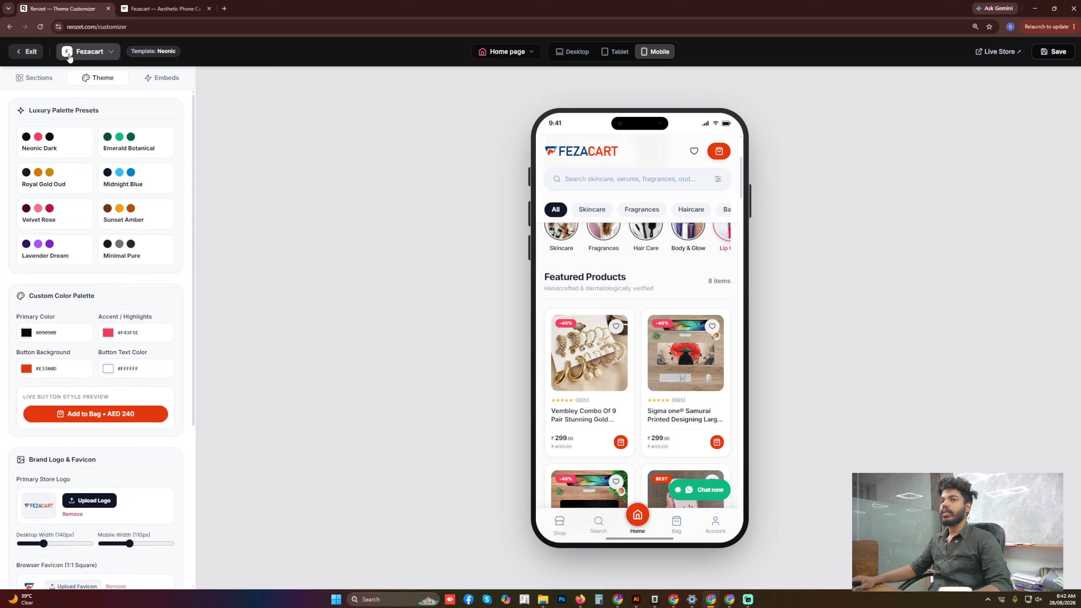
scroll(642, 309, up, 4)
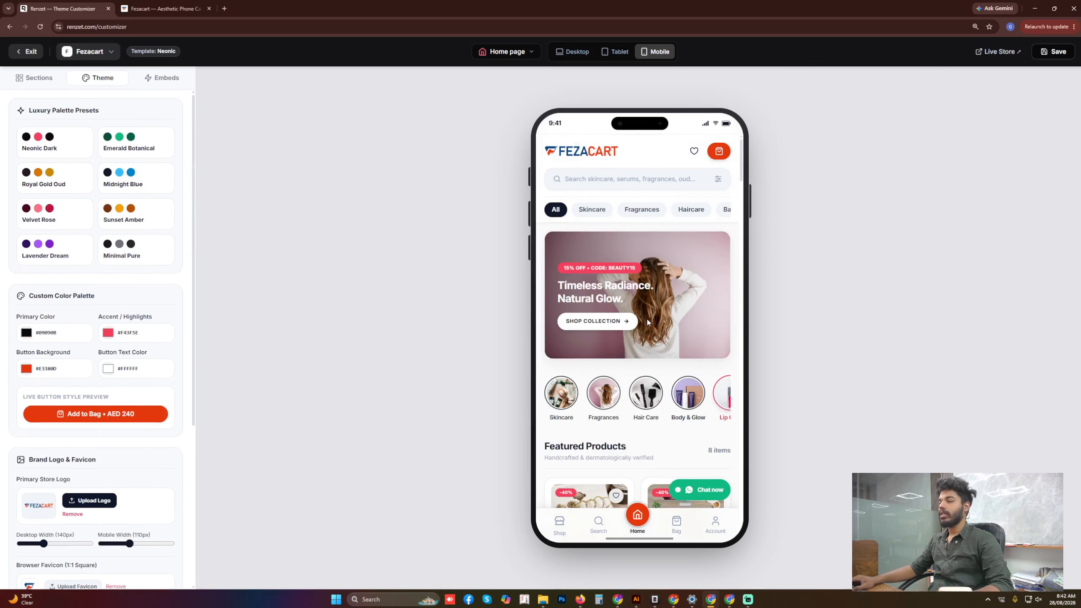
Open the Hero Banner section and review slide 1's photo, badge label, headline, button and color settings
click(34, 78)
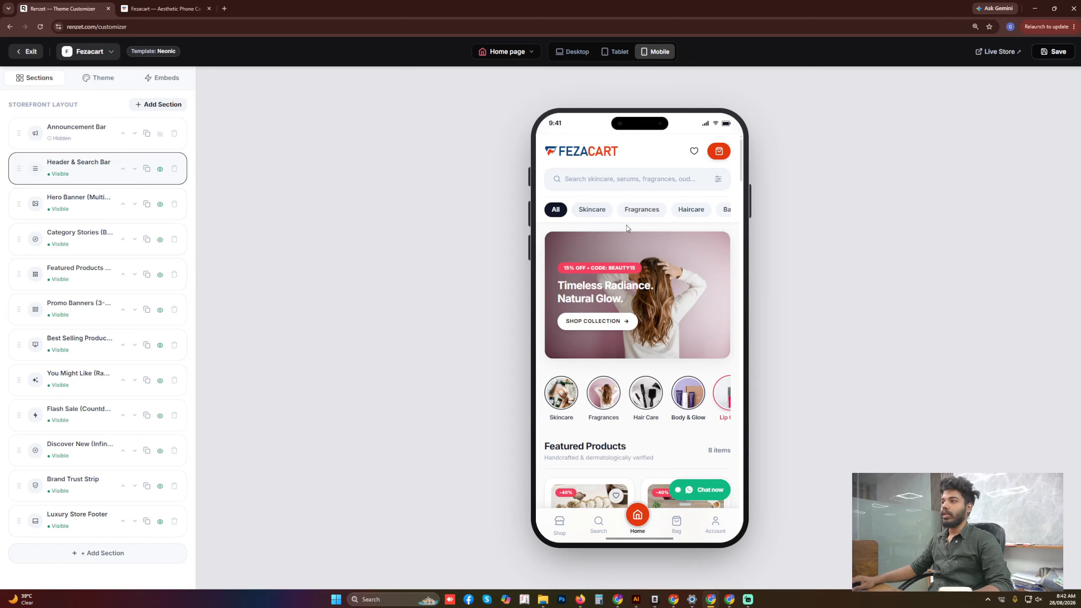
click(72, 201)
mouse_move(81, 280)
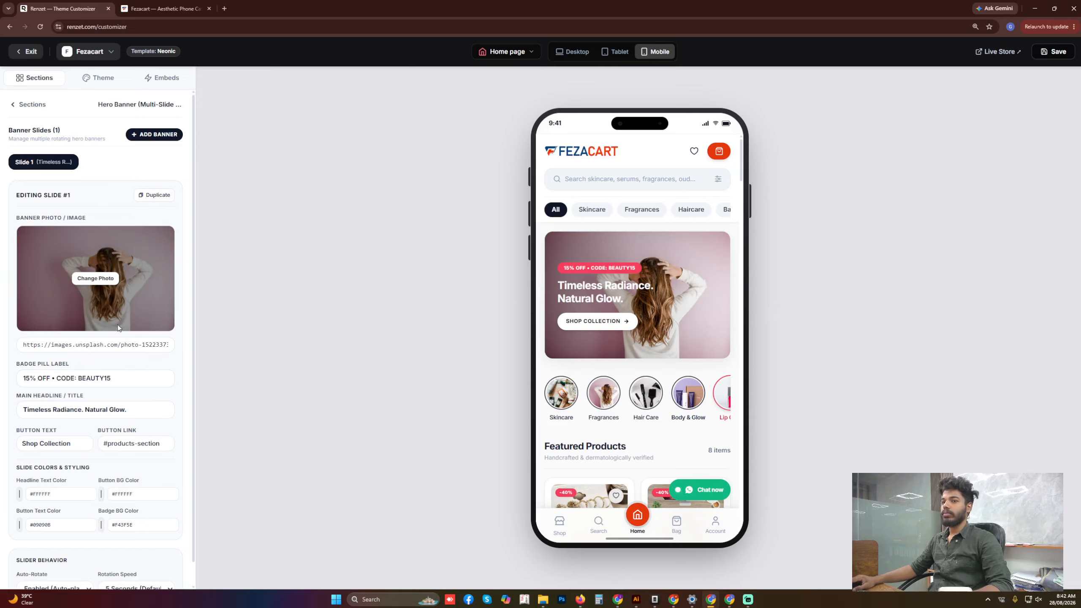
scroll(121, 393, down, 1)
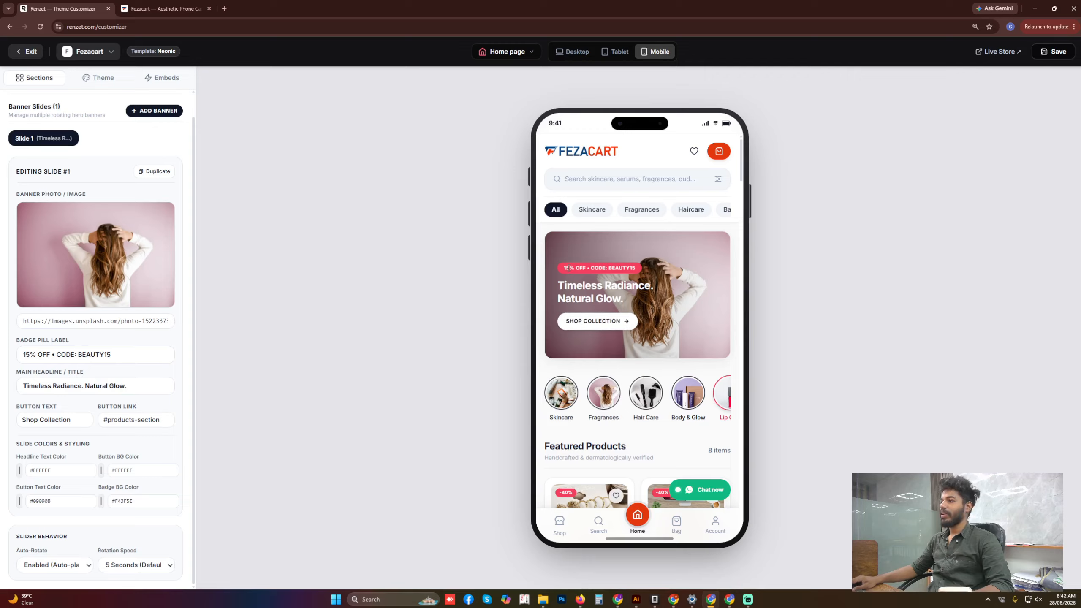
click(128, 360)
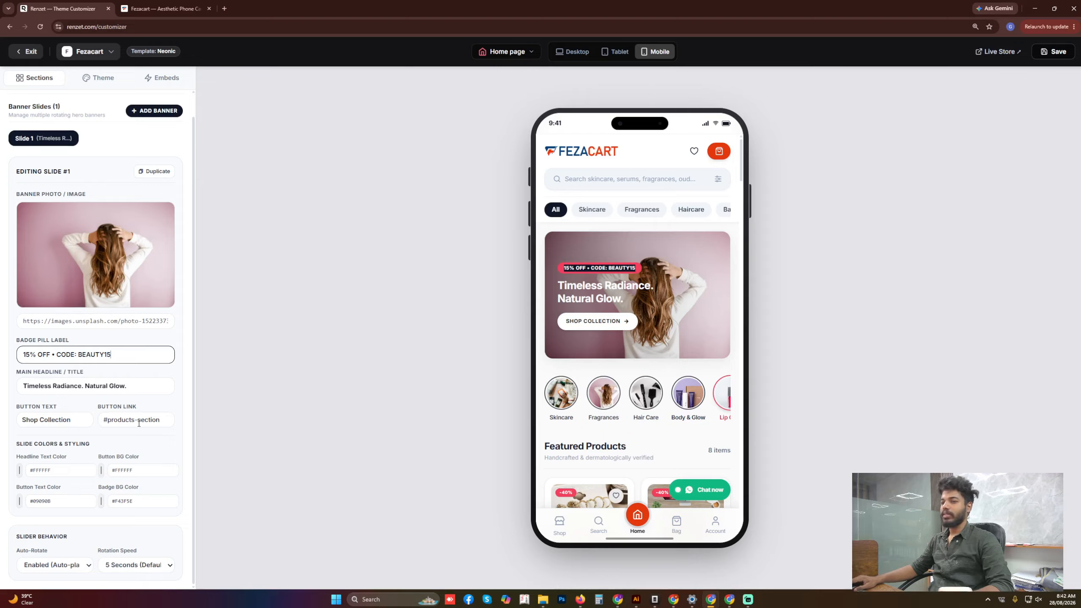
click(103, 439)
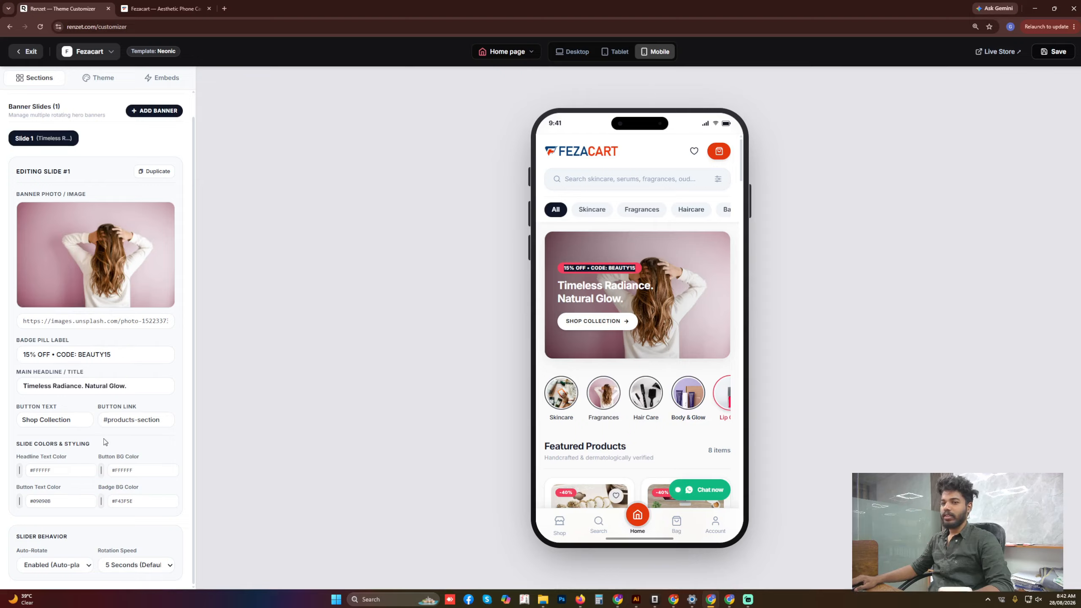
click(81, 424)
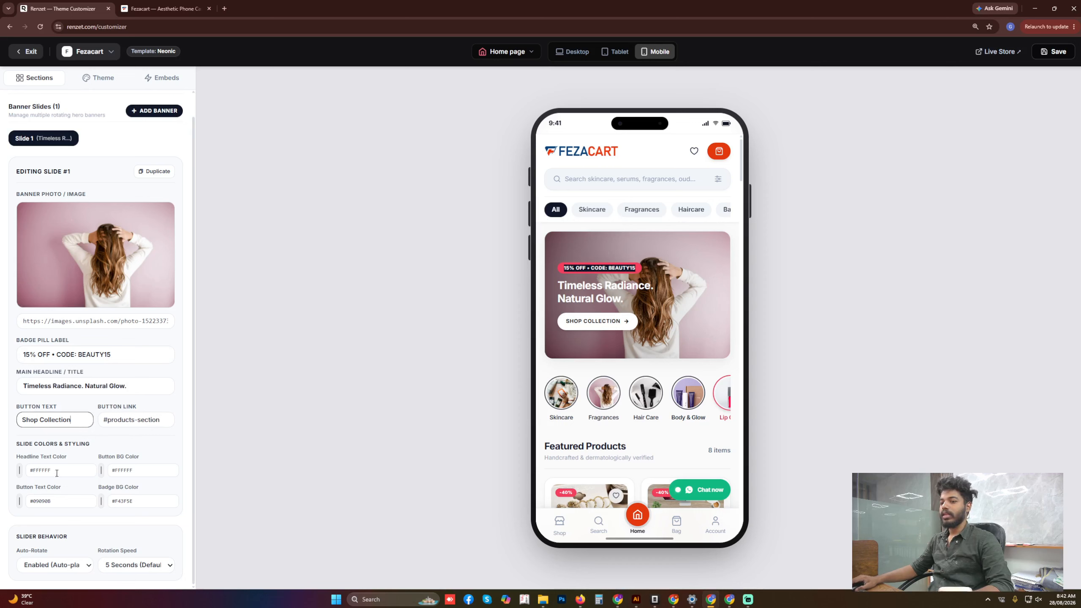
Inspect slide 1's button background color options in the Hero Banner settings and close the color picker
click(113, 472)
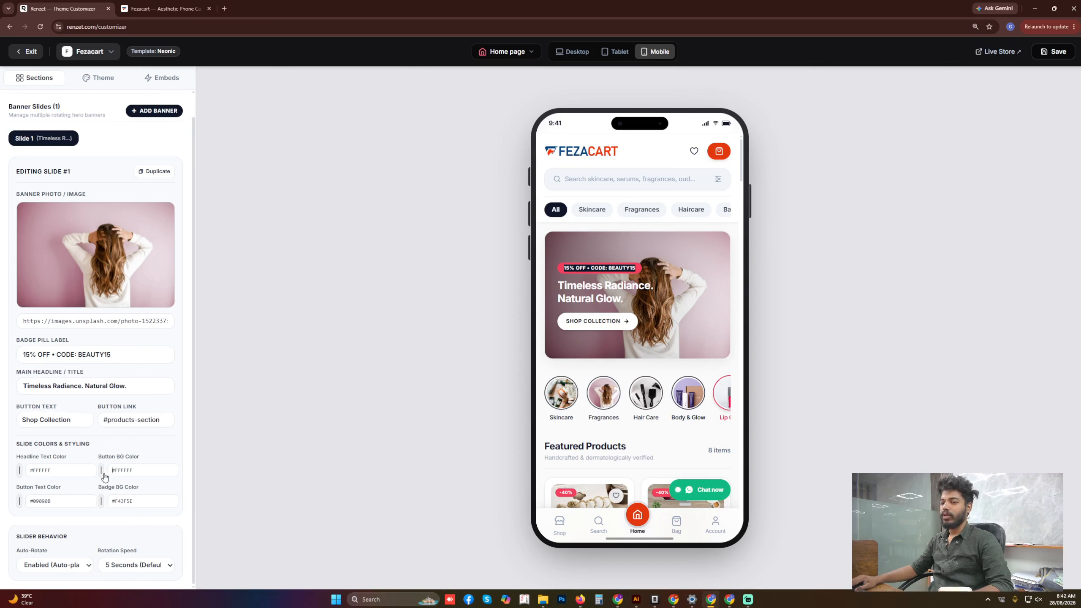
click(103, 472)
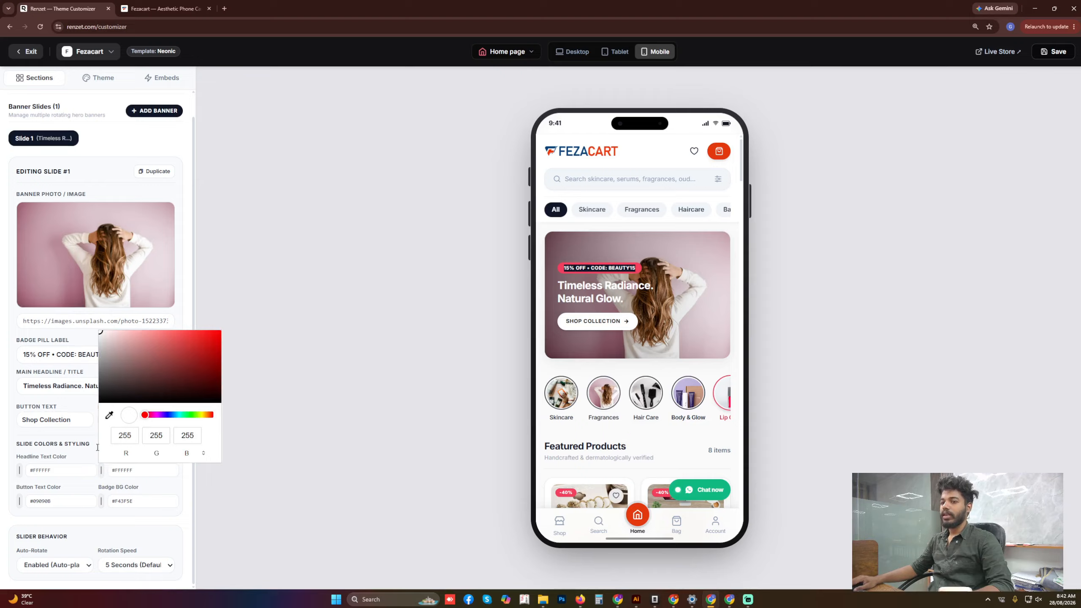
click(89, 434)
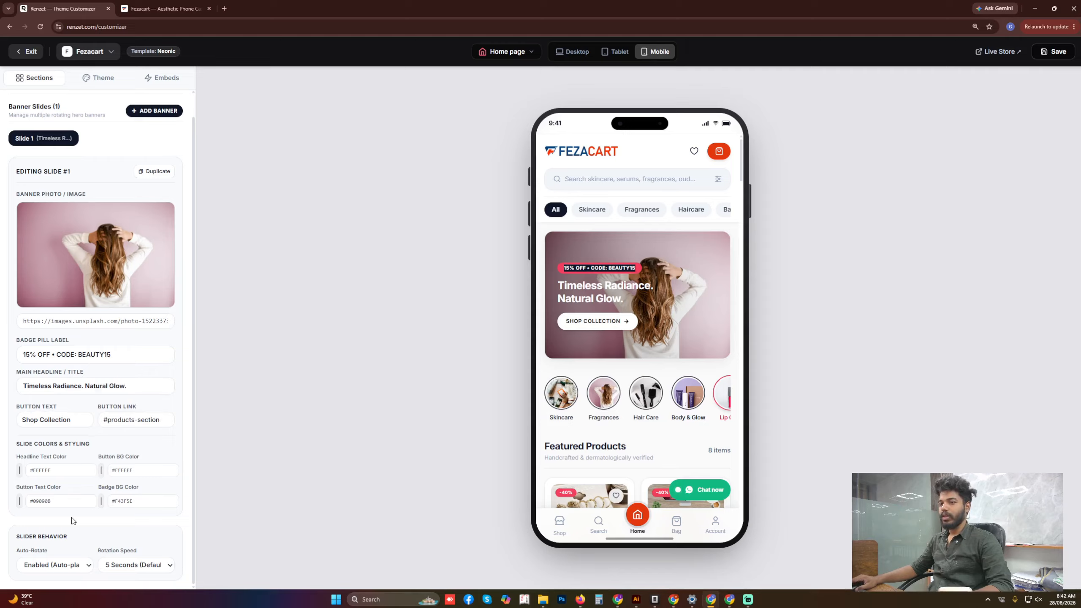
scroll(91, 479, up, 1)
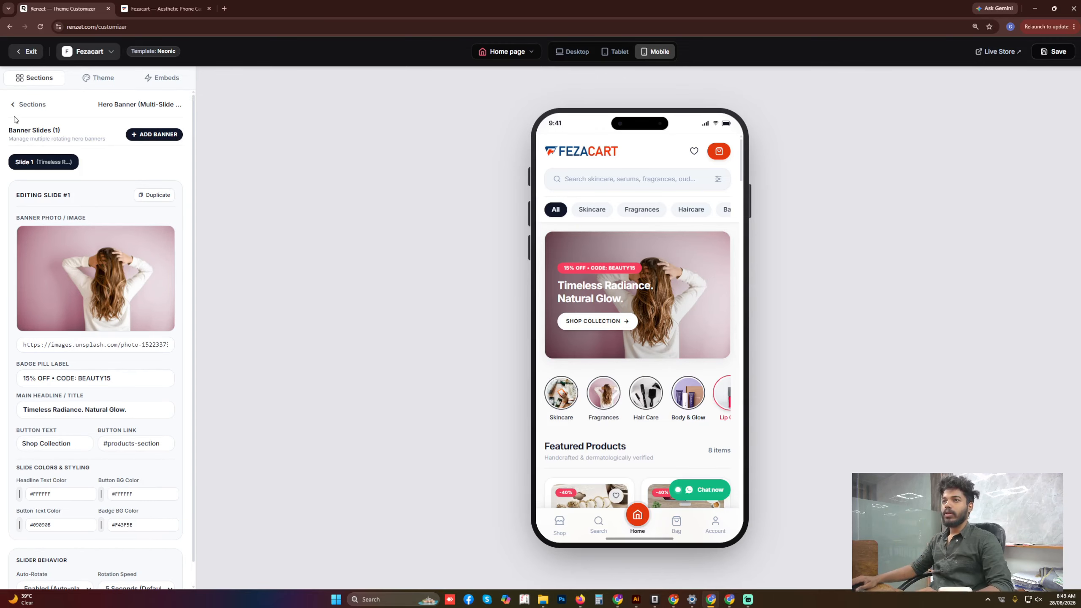
Open the Category Stories section, review its category bubbles and return to the section list
click(281, 203)
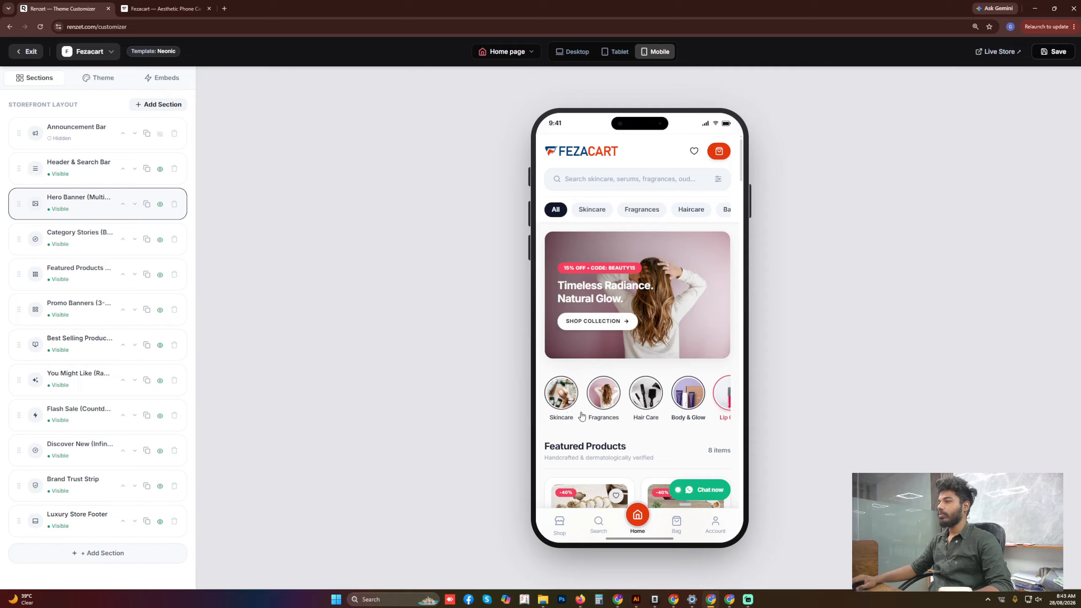
click(78, 240)
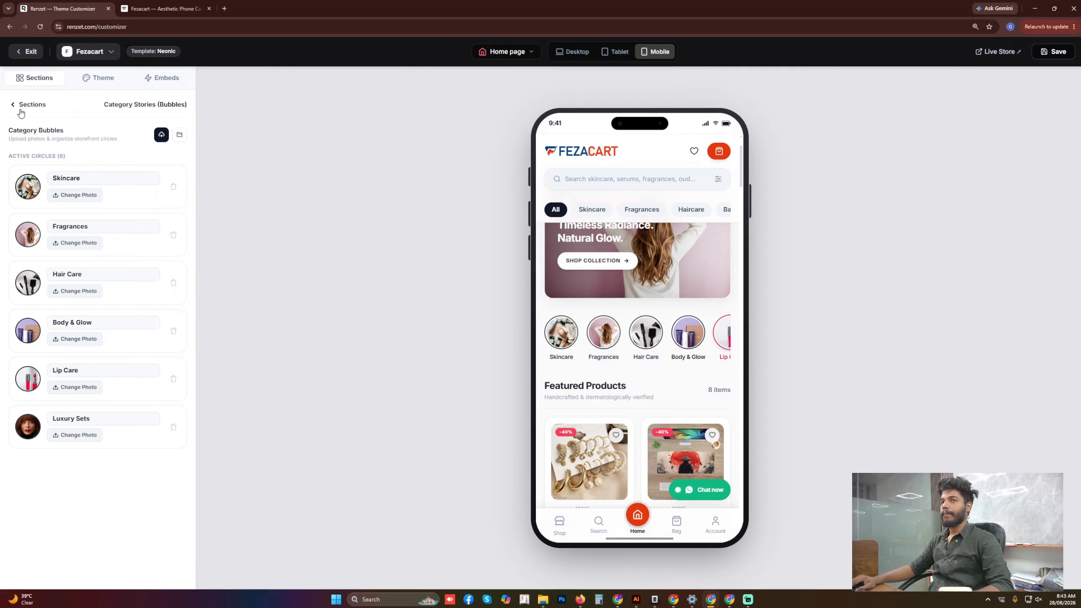
click(618, 329)
scroll(618, 328, down, 2)
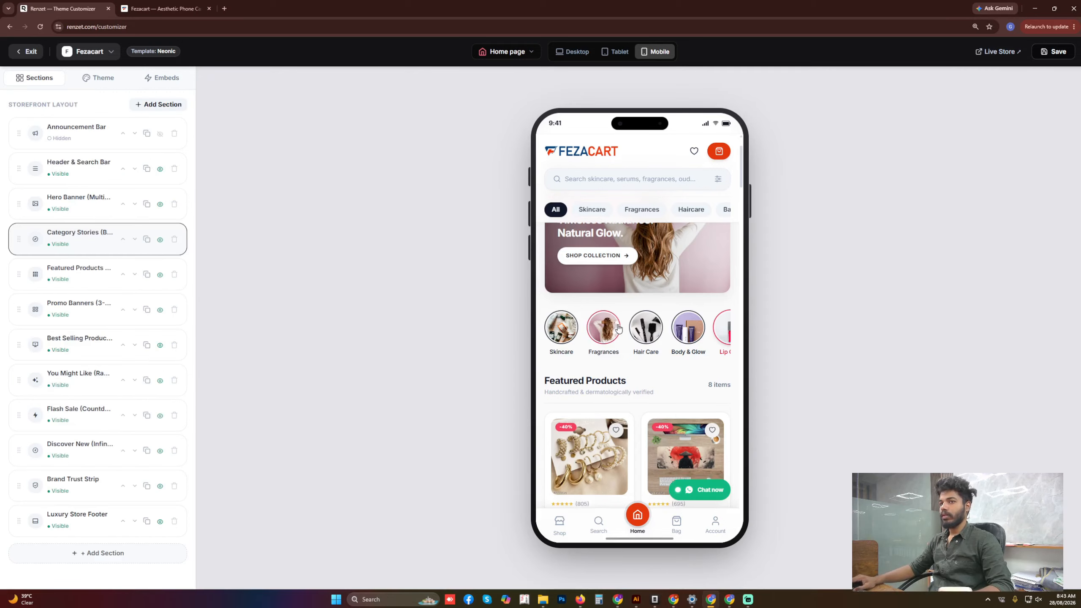
Open the Featured Products section and look over its product grid in the mobile preview
scroll(584, 326, down, 1)
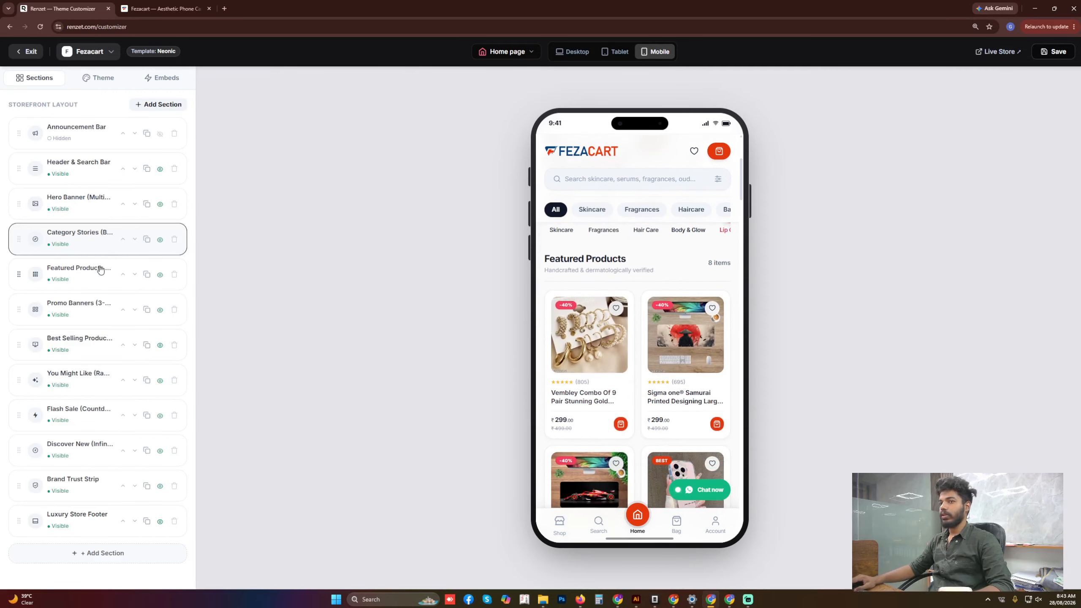
scroll(595, 315, down, 3)
click(604, 305)
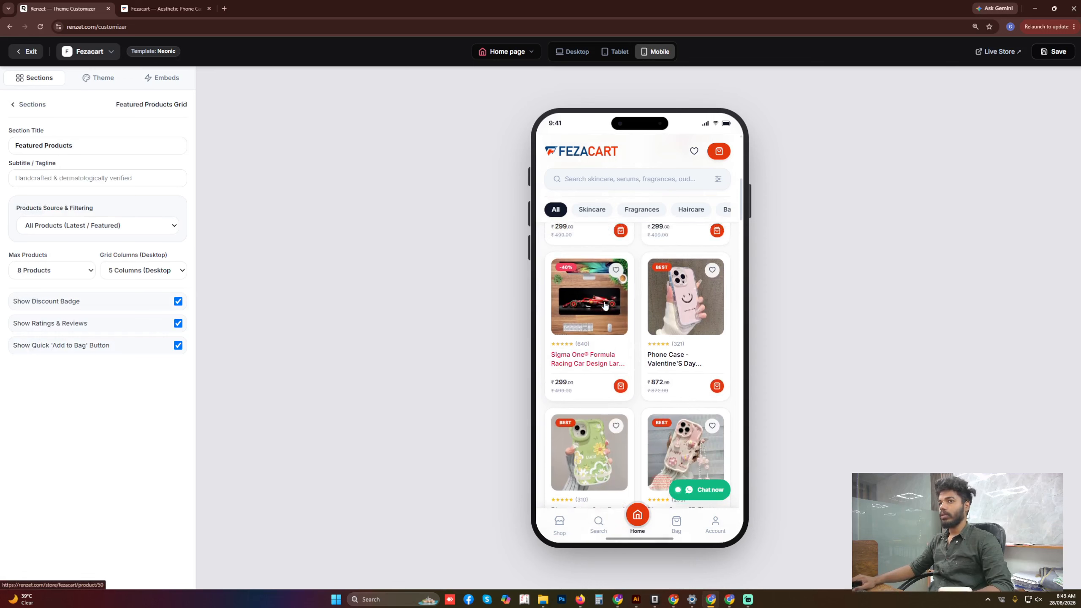
scroll(605, 305, up, 4)
scroll(604, 296, down, 1)
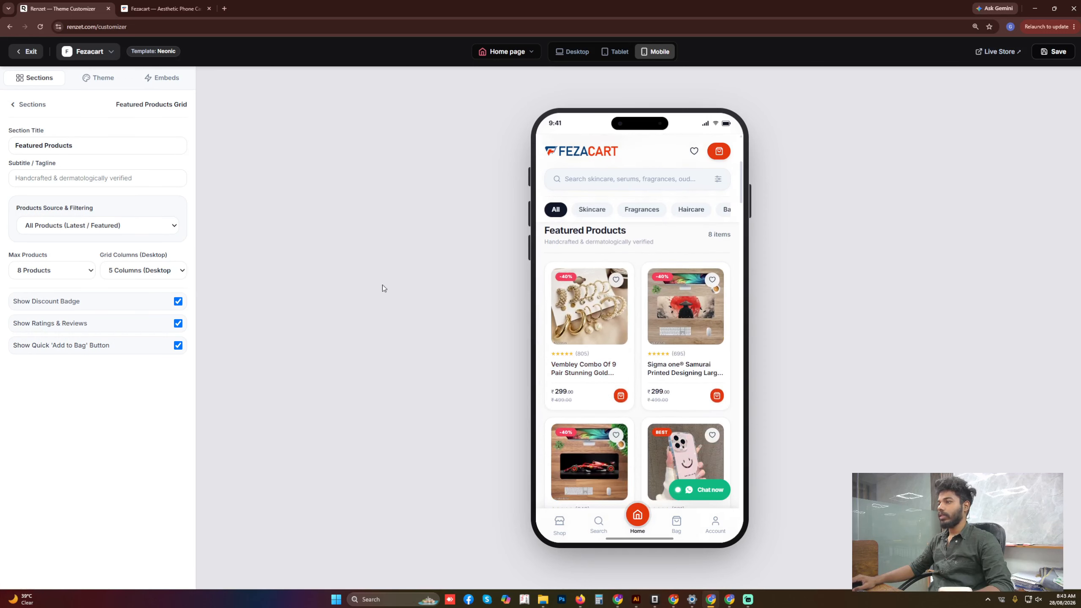
Review the Featured Products section's product source, max products and desktop grid column options, and return to the section list
click(71, 228)
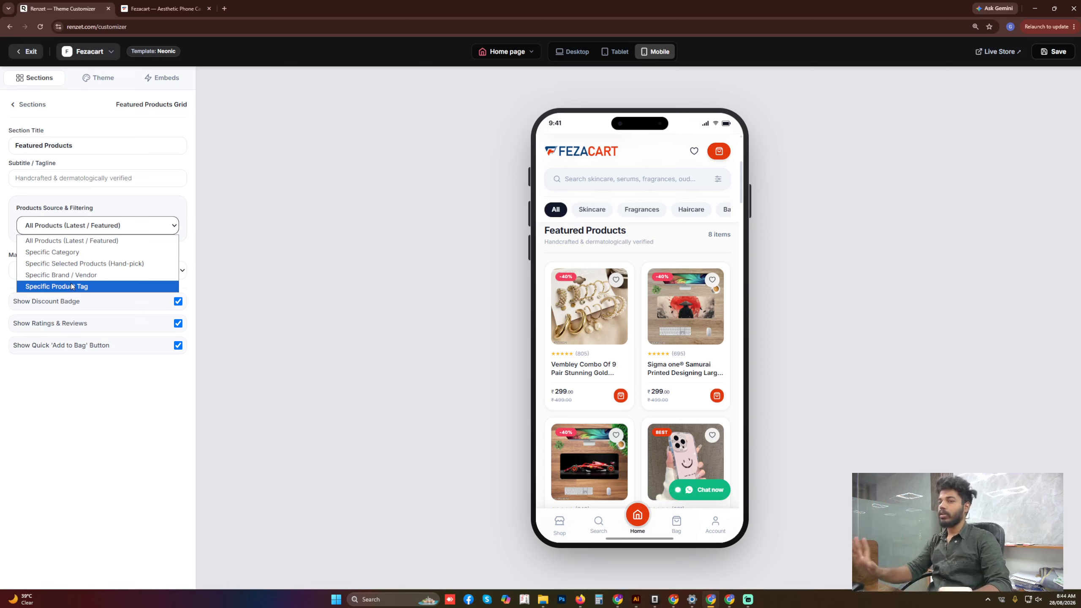
click(71, 403)
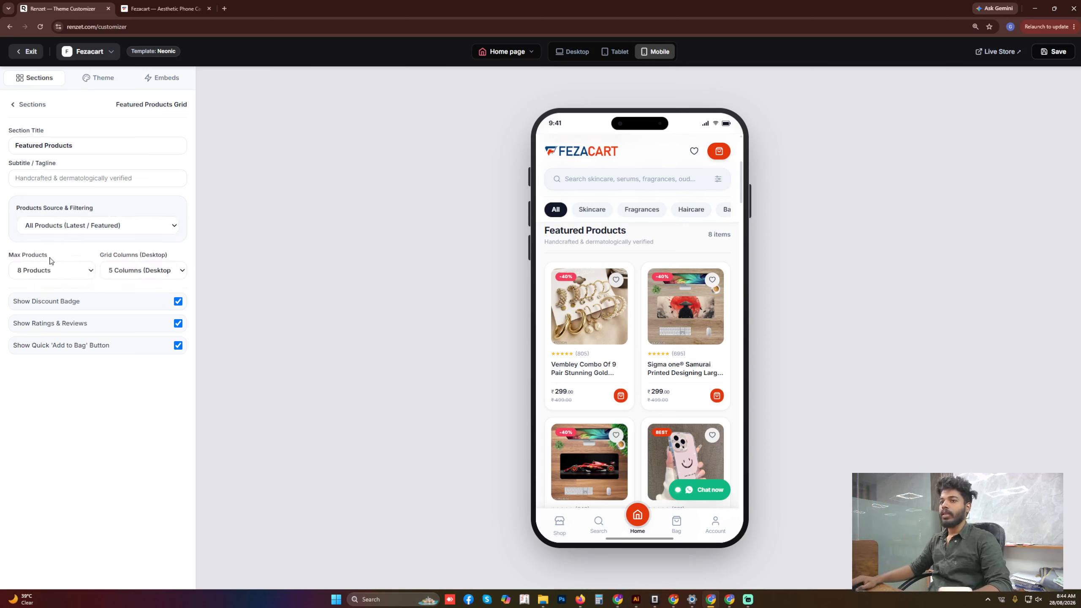
click(54, 270)
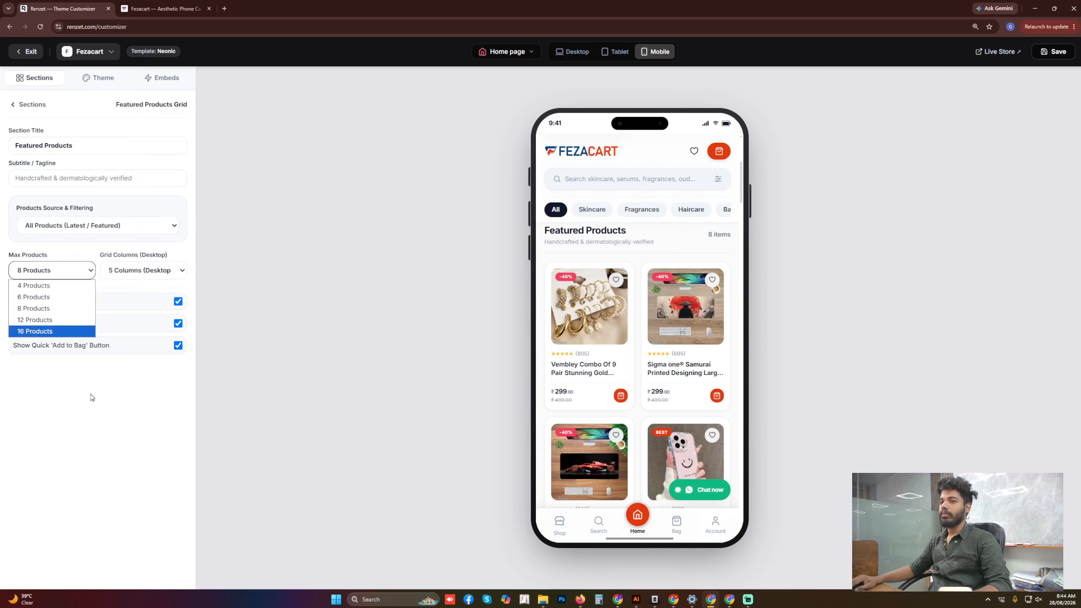
click(151, 284)
click(151, 274)
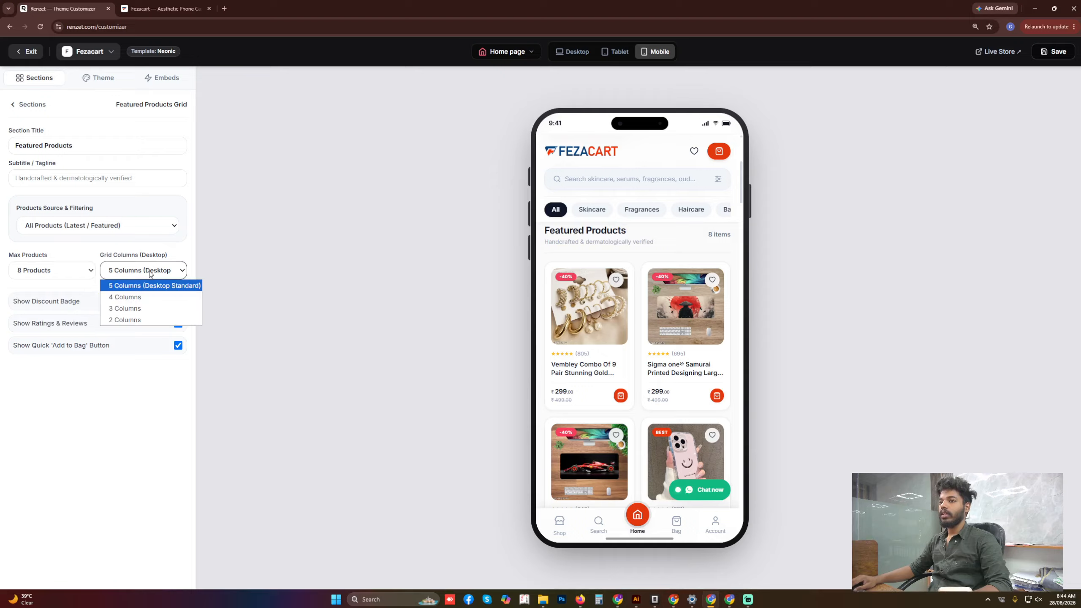
click(130, 405)
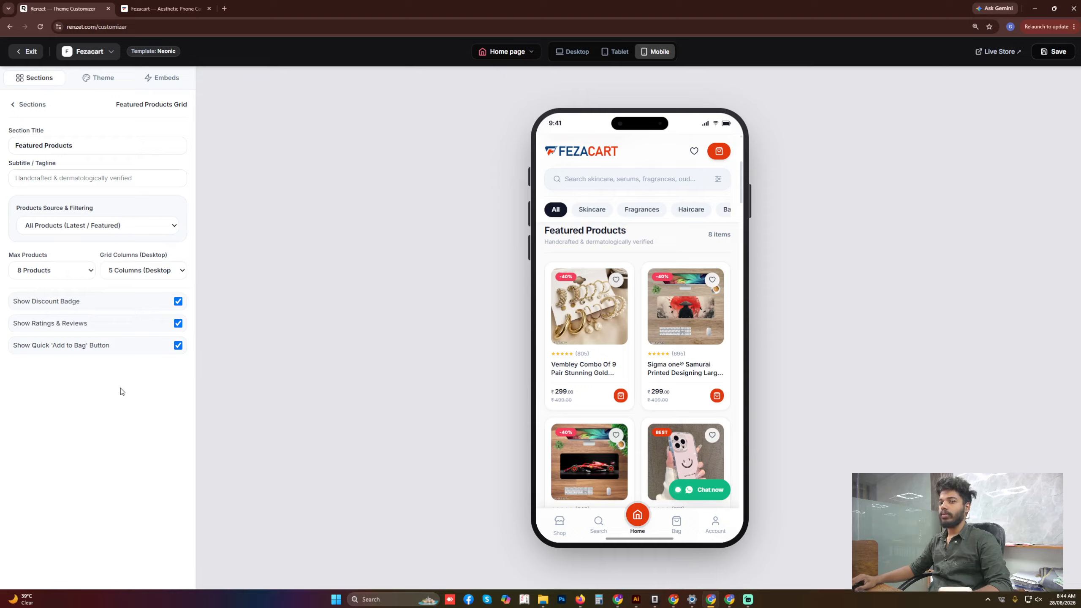
click(36, 105)
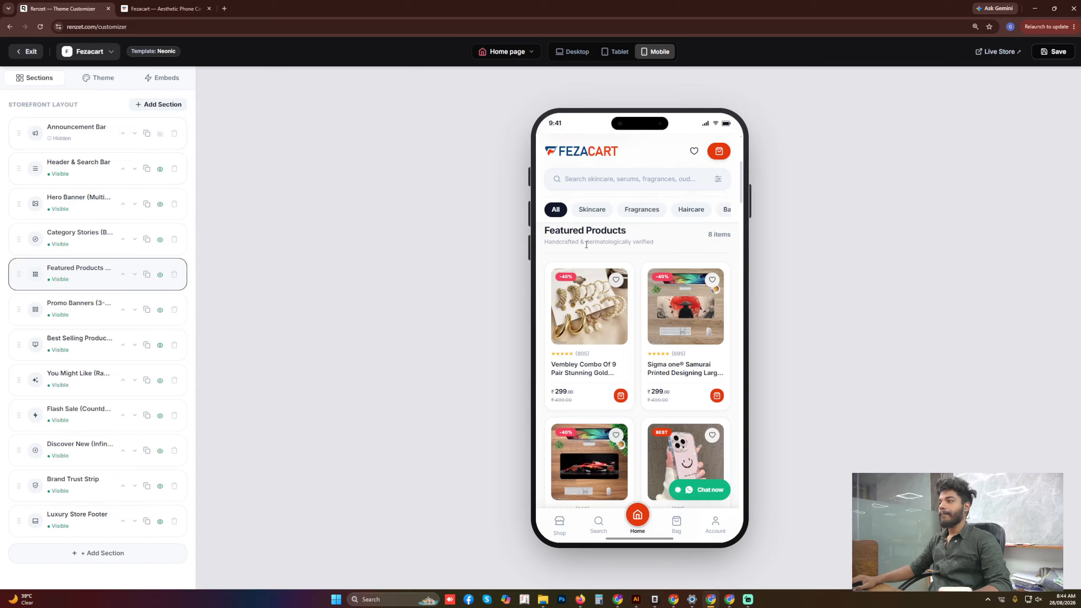
Locate the promo banners in the mobile preview and open the Promo Banners section
scroll(596, 247, down, 8)
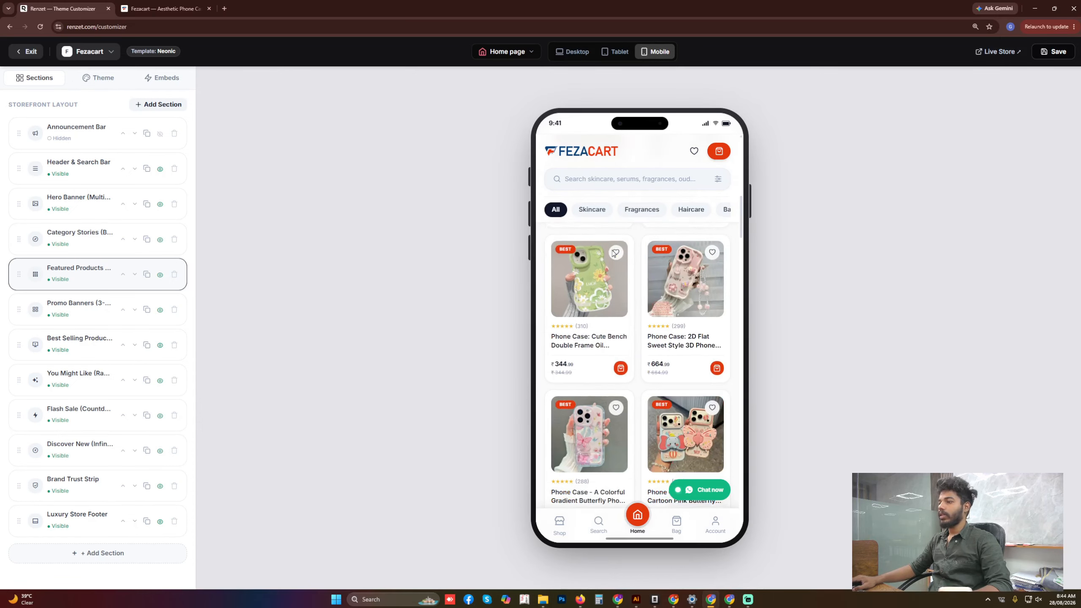
scroll(613, 253, down, 10)
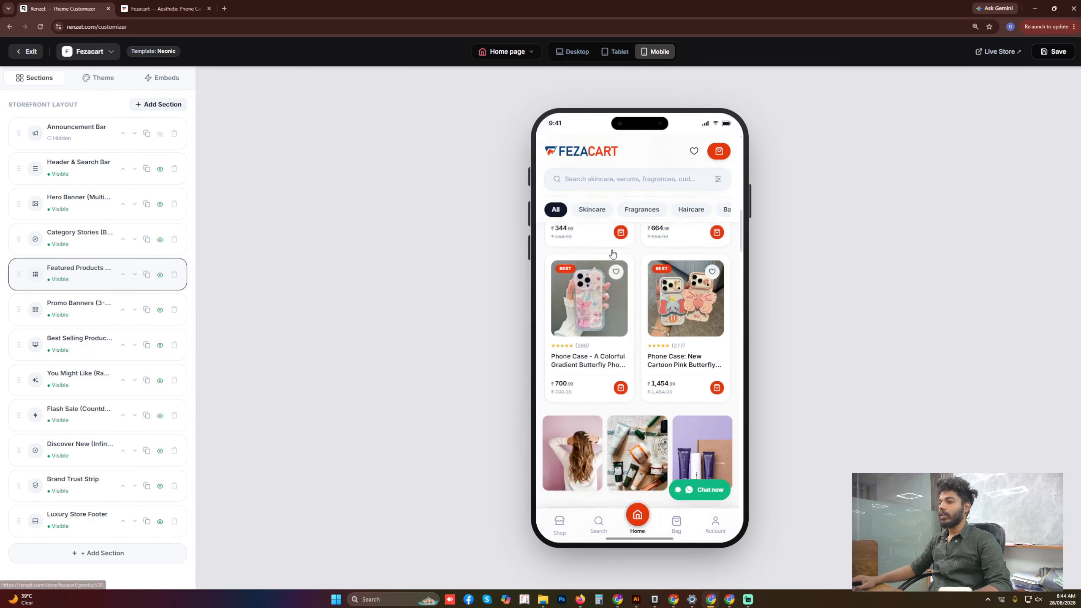
click(97, 312)
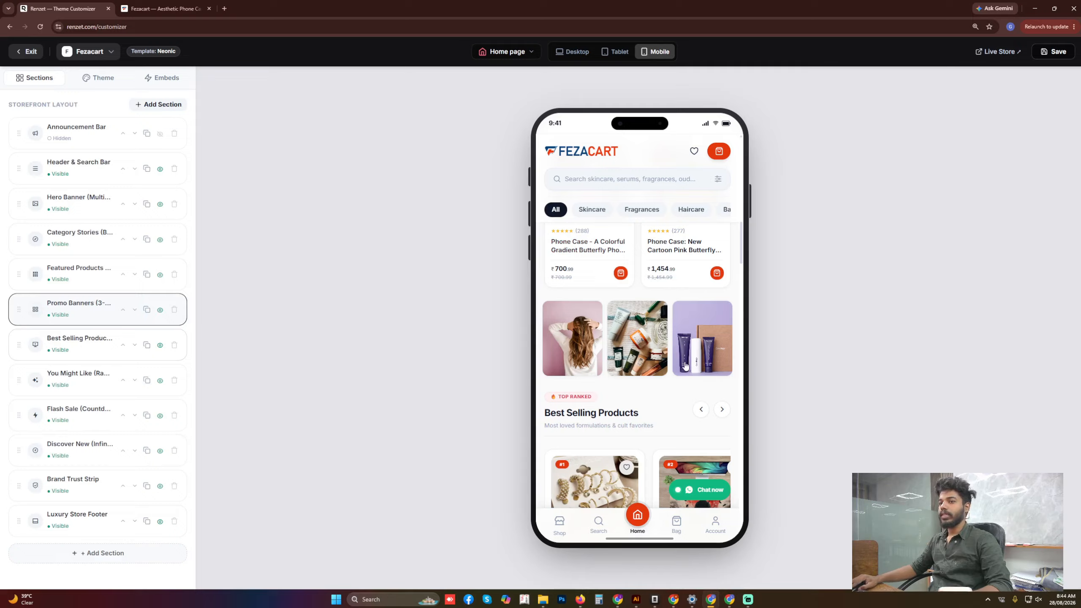
Examine the Best Selling Products slider below the promo banners in the mobile preview, advancing through its products
scroll(685, 365, down, 5)
scroll(700, 337, up, 1)
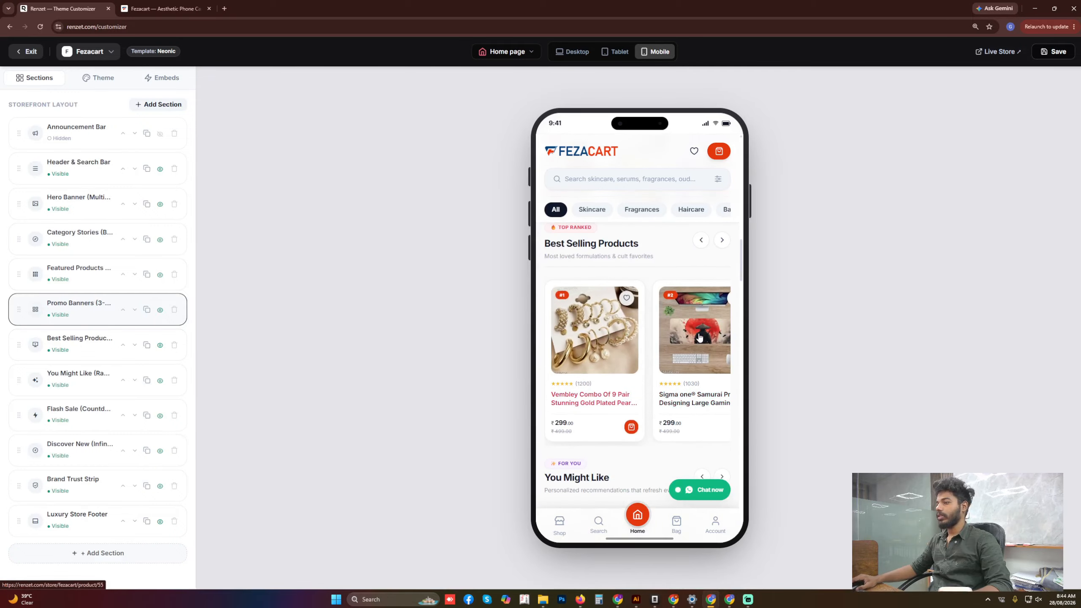
click(722, 240)
click(723, 240)
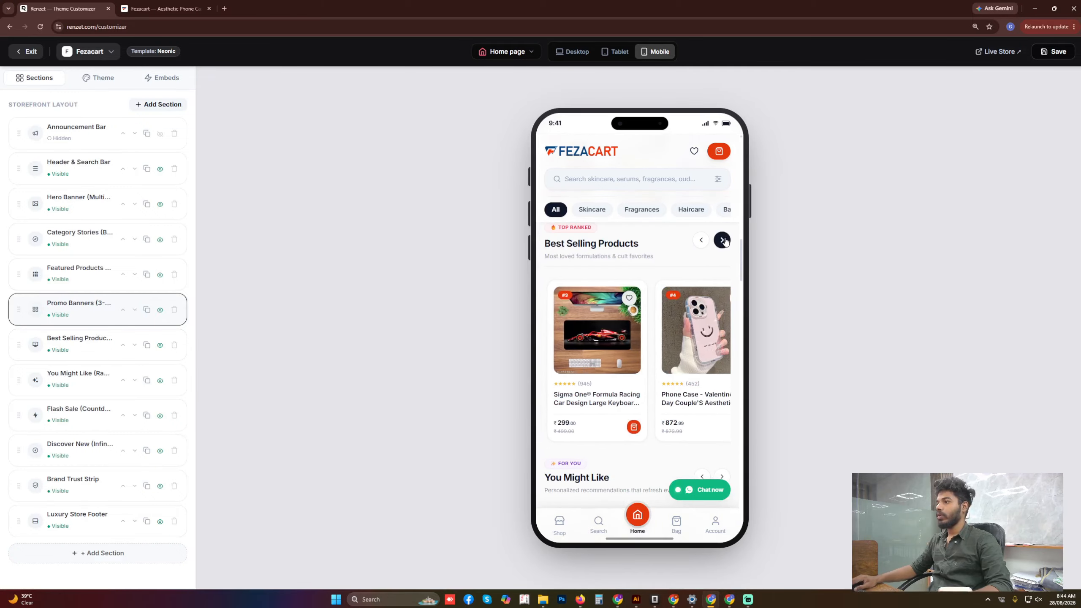
click(723, 241)
scroll(670, 347, up, 5)
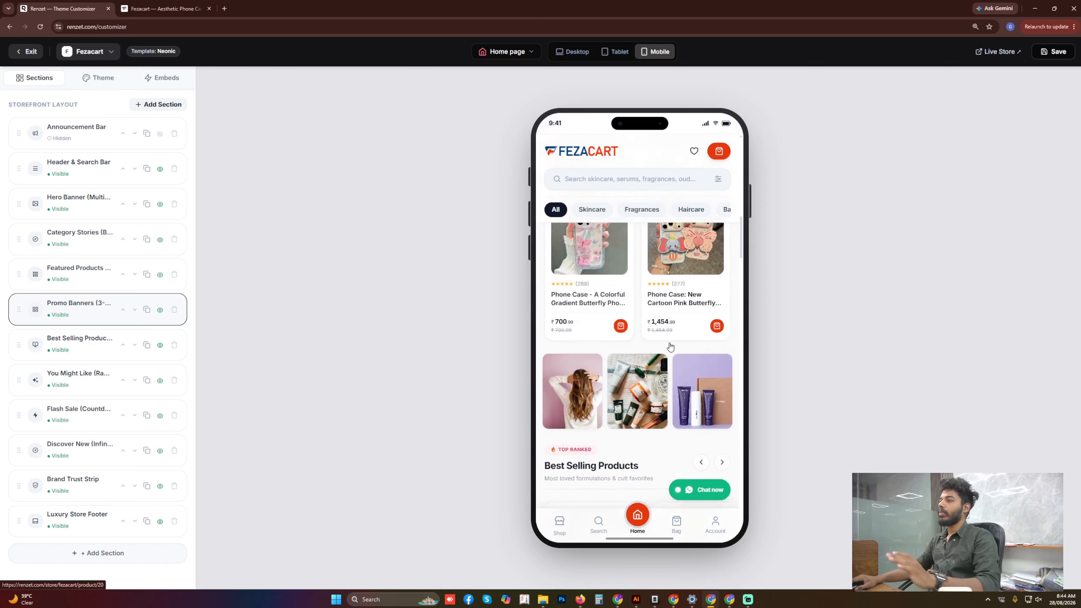
scroll(670, 346, up, 4)
scroll(671, 346, down, 3)
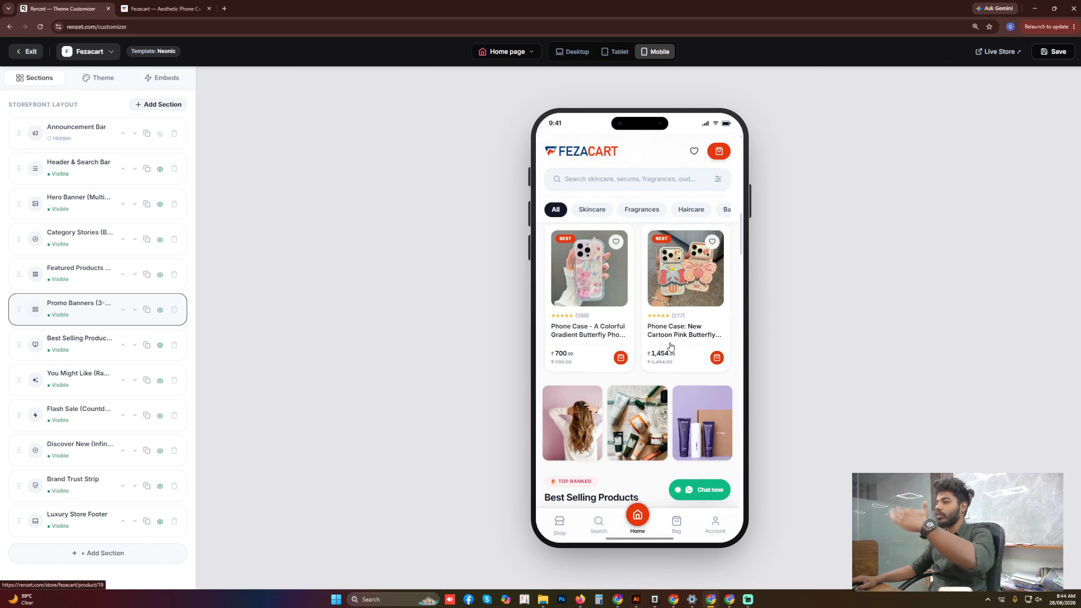
scroll(670, 345, down, 9)
scroll(670, 345, up, 4)
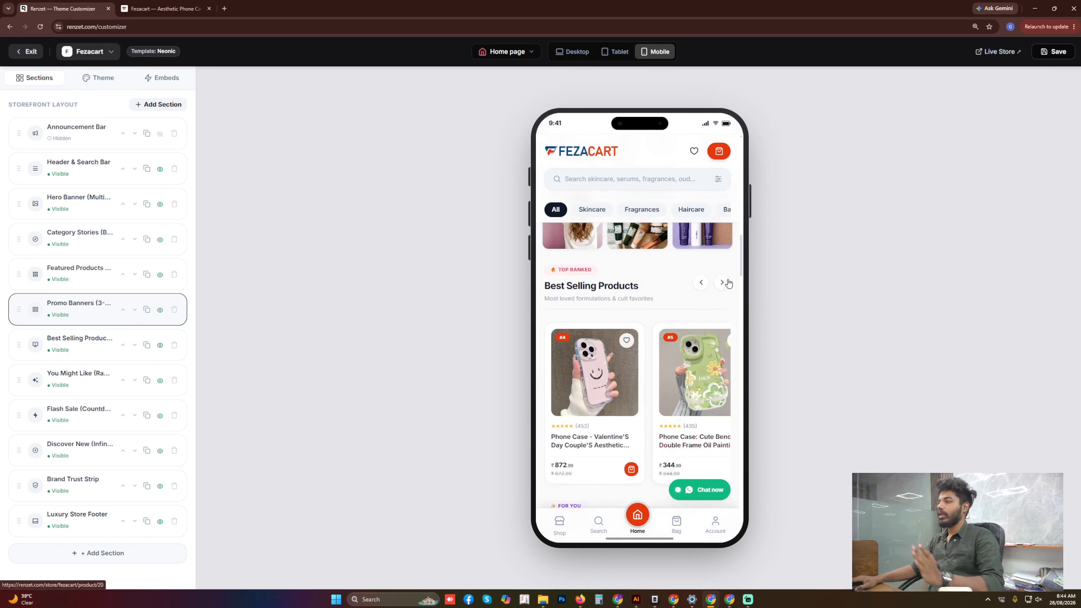
click(722, 282)
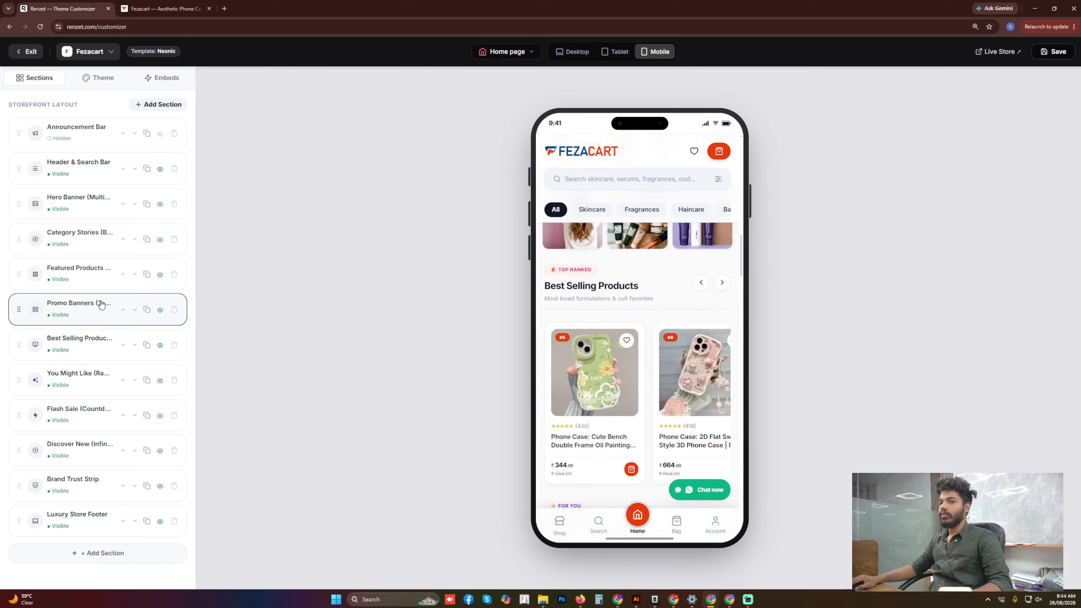
Open the Best Selling Products section, review its product source options and return to the section list
click(80, 341)
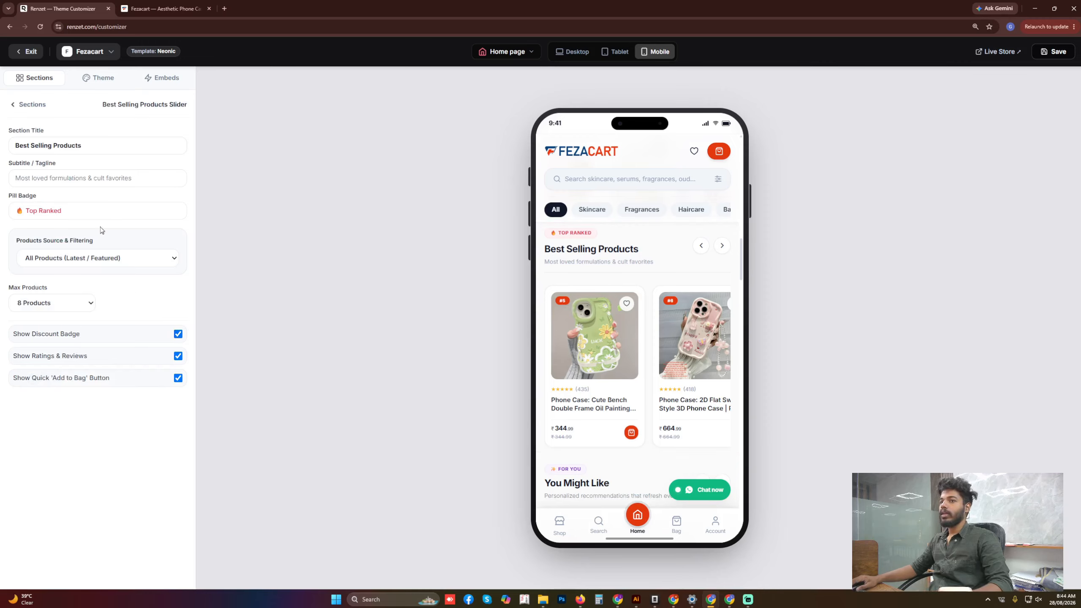
click(99, 260)
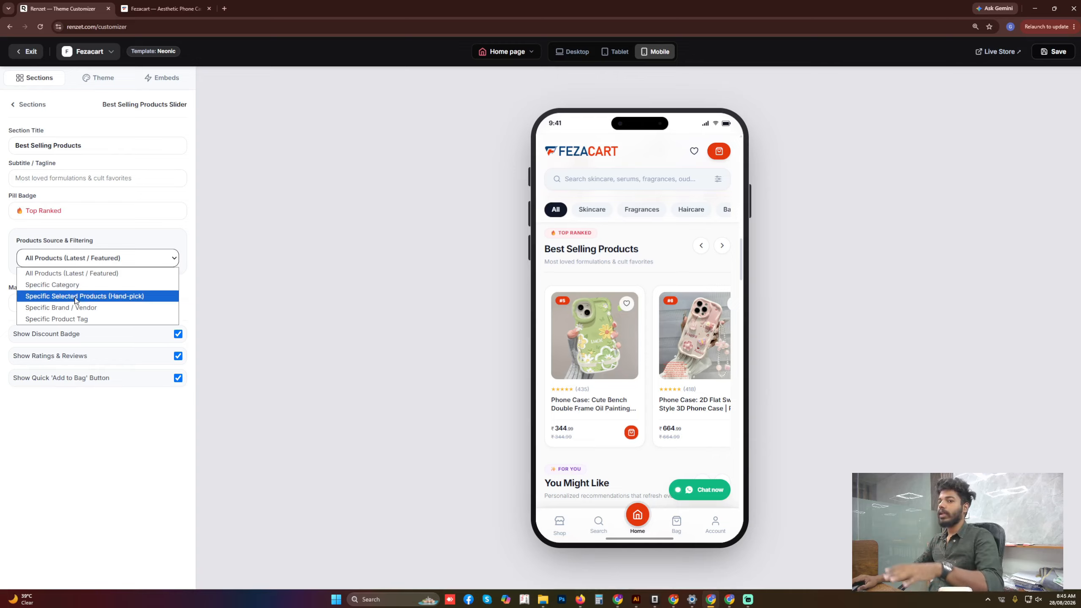
click(17, 108)
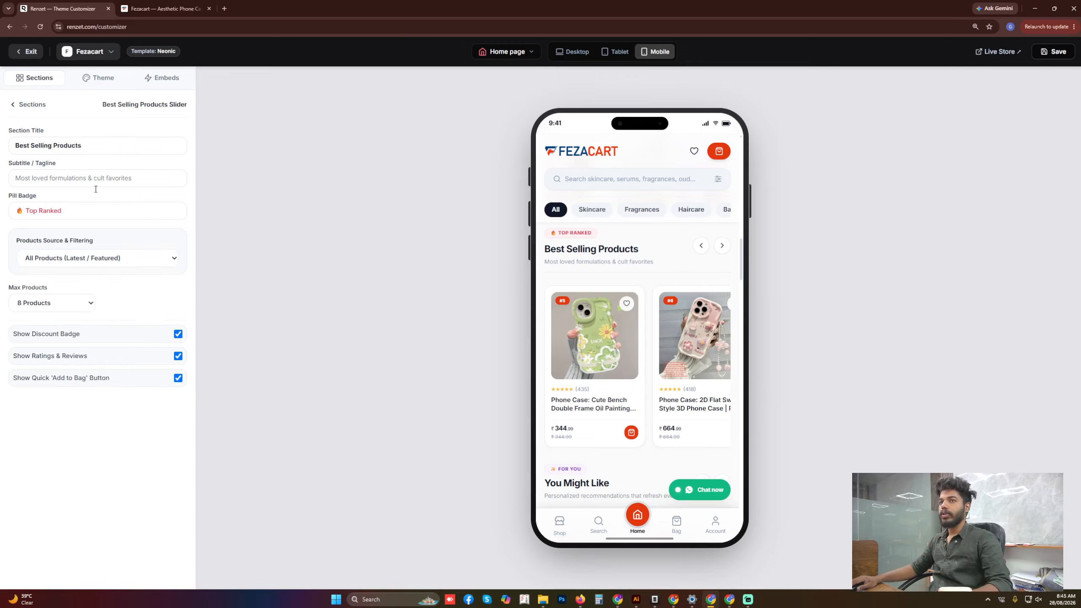
Open the You Might Like section, review its product source options and return to the section list
scroll(580, 315, down, 6)
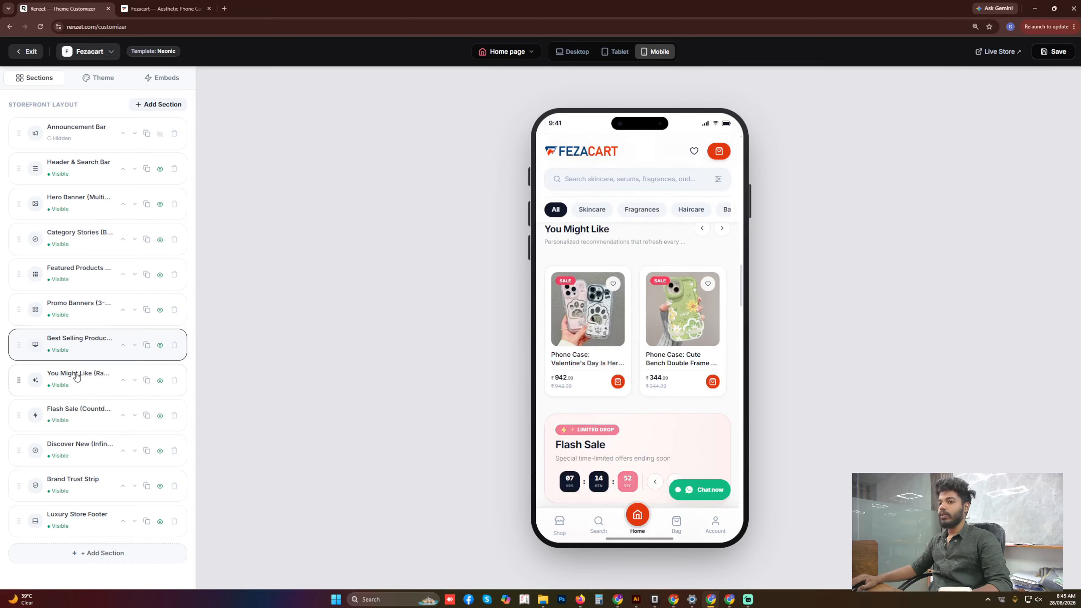
click(100, 375)
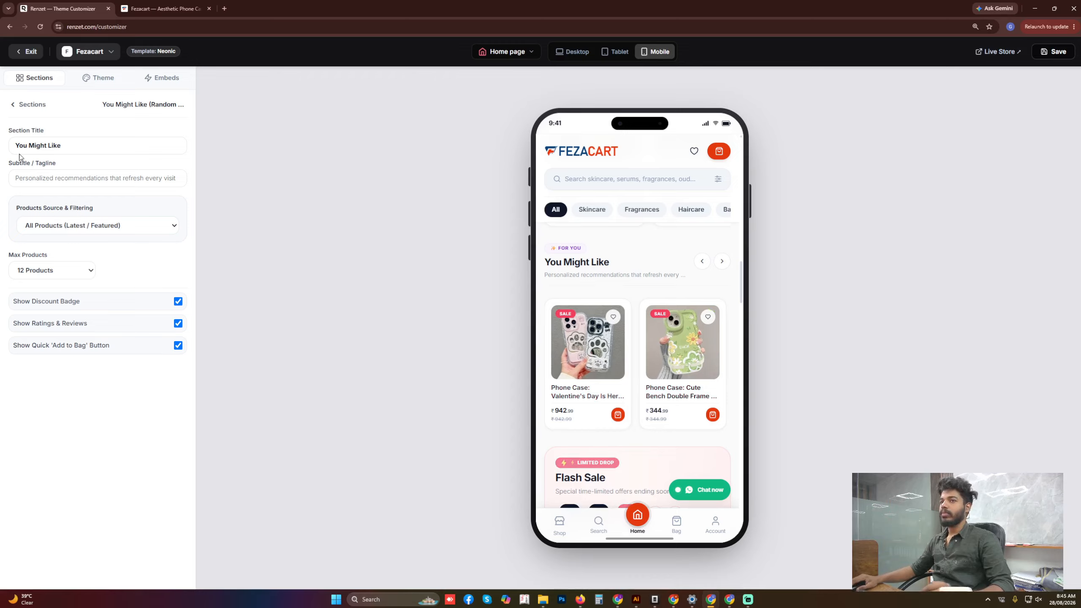
click(90, 229)
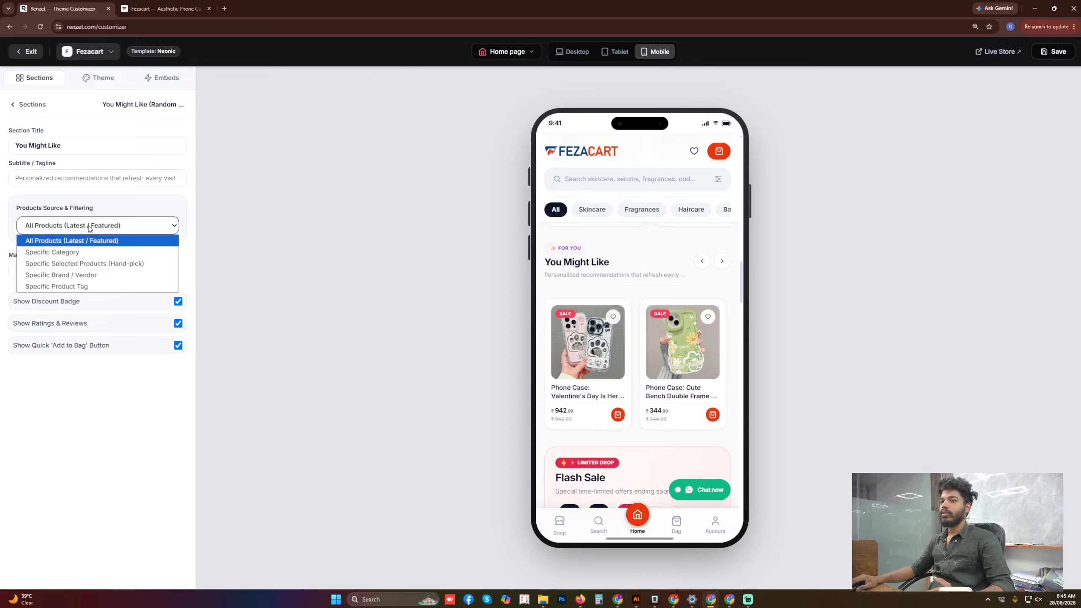
click(123, 195)
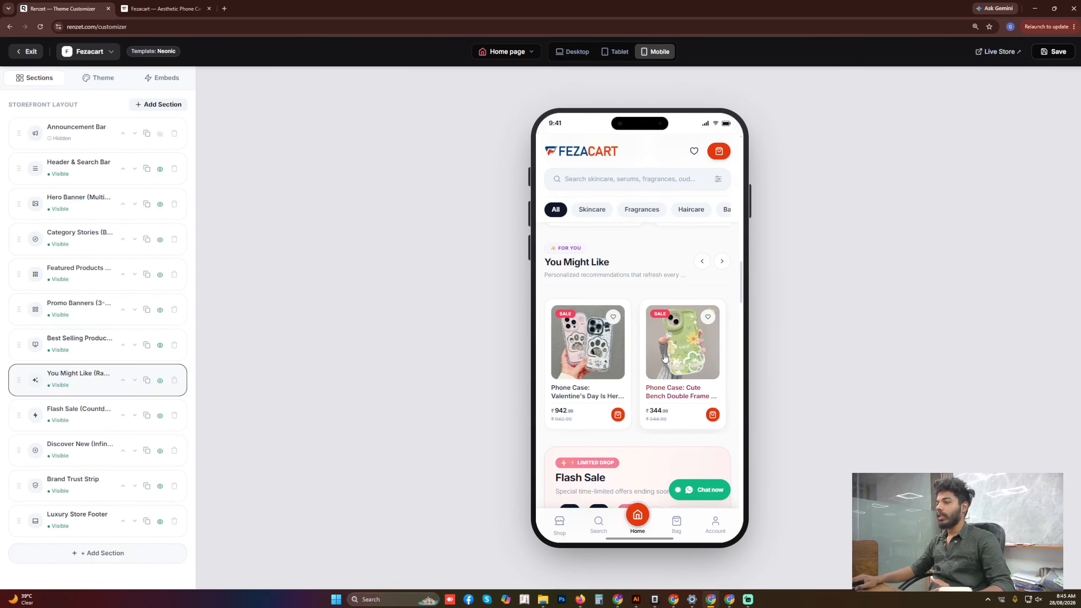
Review the Flash Sale and Discover New sections in their settings and in the mobile preview
scroll(662, 357, down, 1)
scroll(660, 353, down, 4)
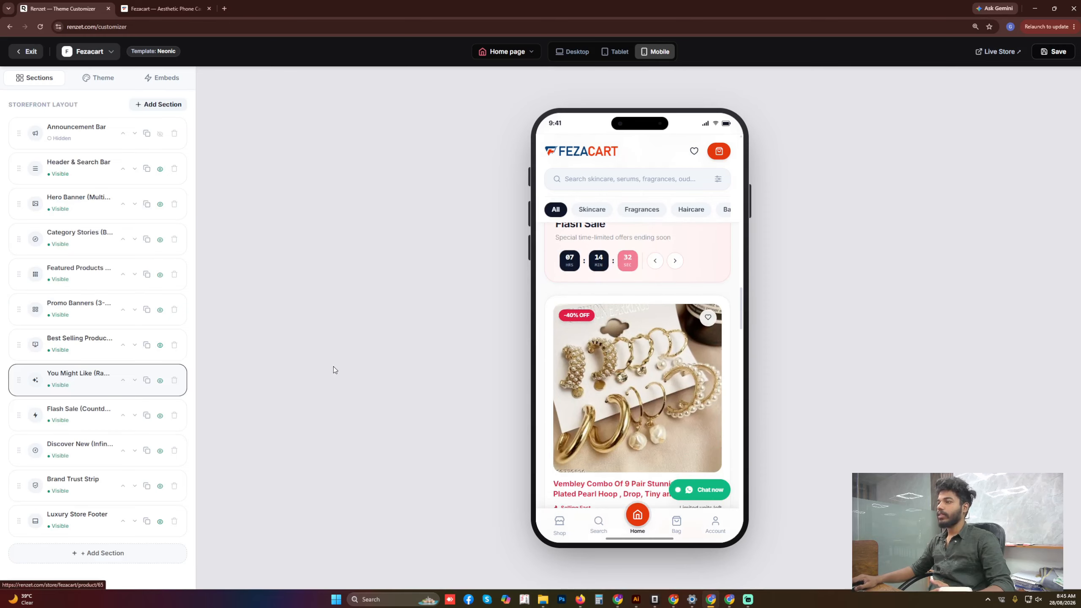
click(85, 409)
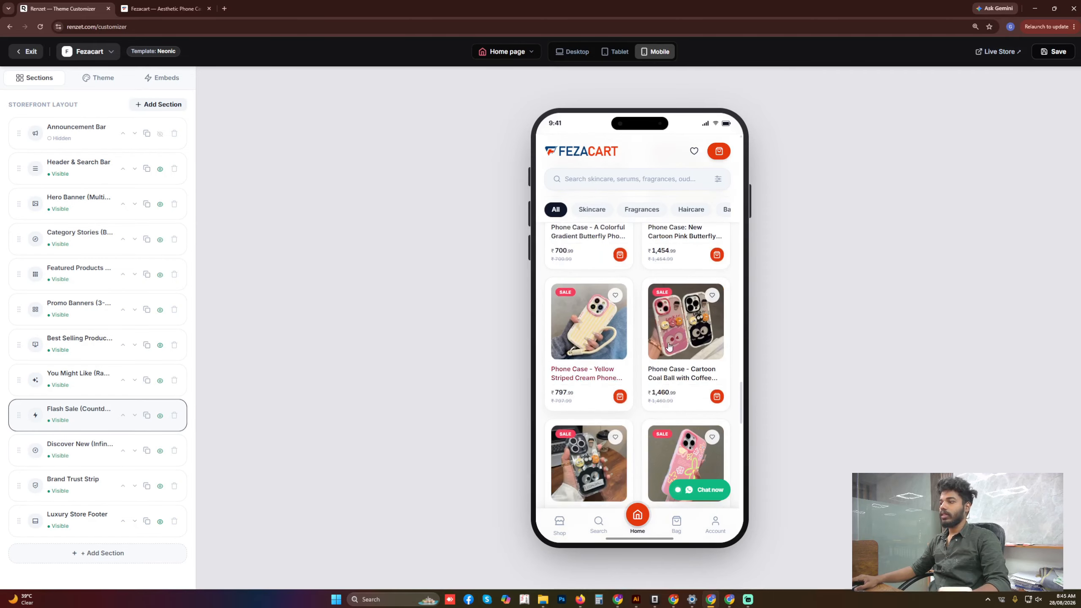
click(94, 451)
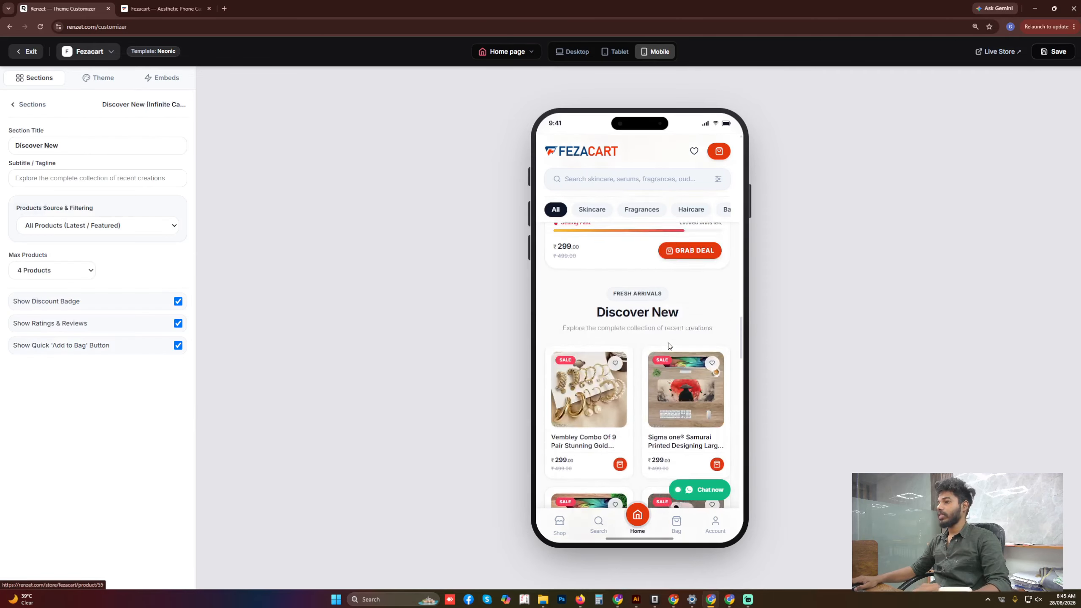
Browse the Discover New product grid in the mobile preview and return to the section list
scroll(668, 346, down, 5)
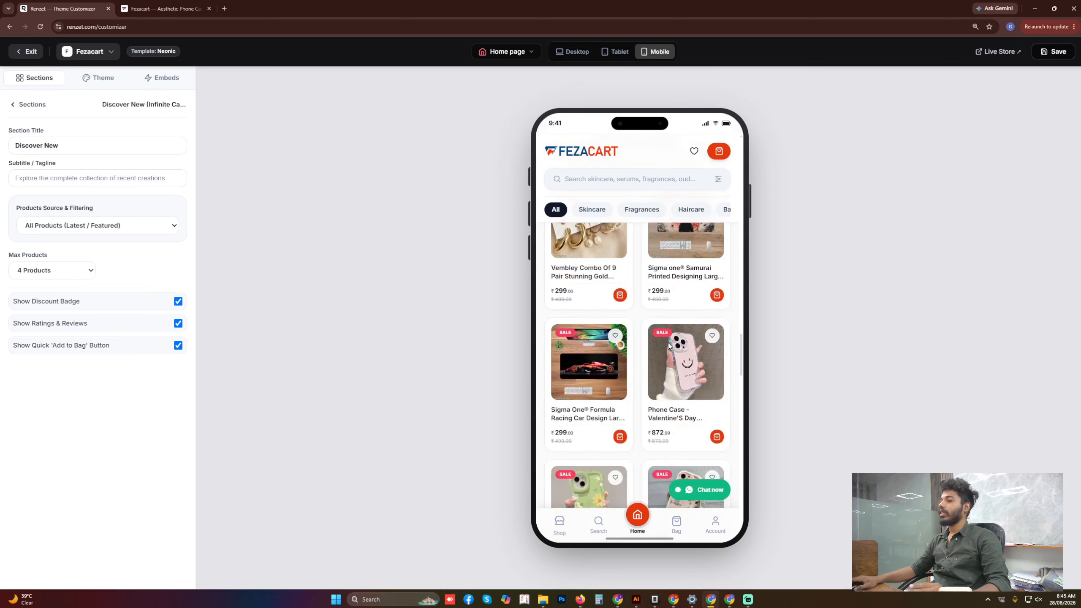
click(13, 106)
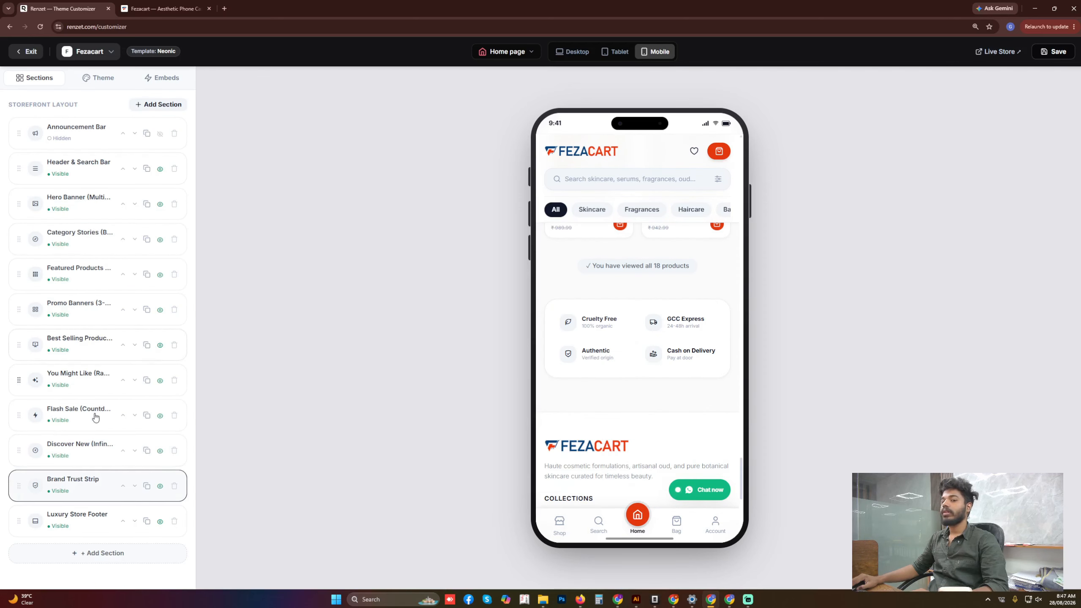
Examine the Brand Trust Strip in the mobile preview, review its four badge settings and return to the section list
scroll(594, 336, down, 2)
scroll(611, 307, up, 3)
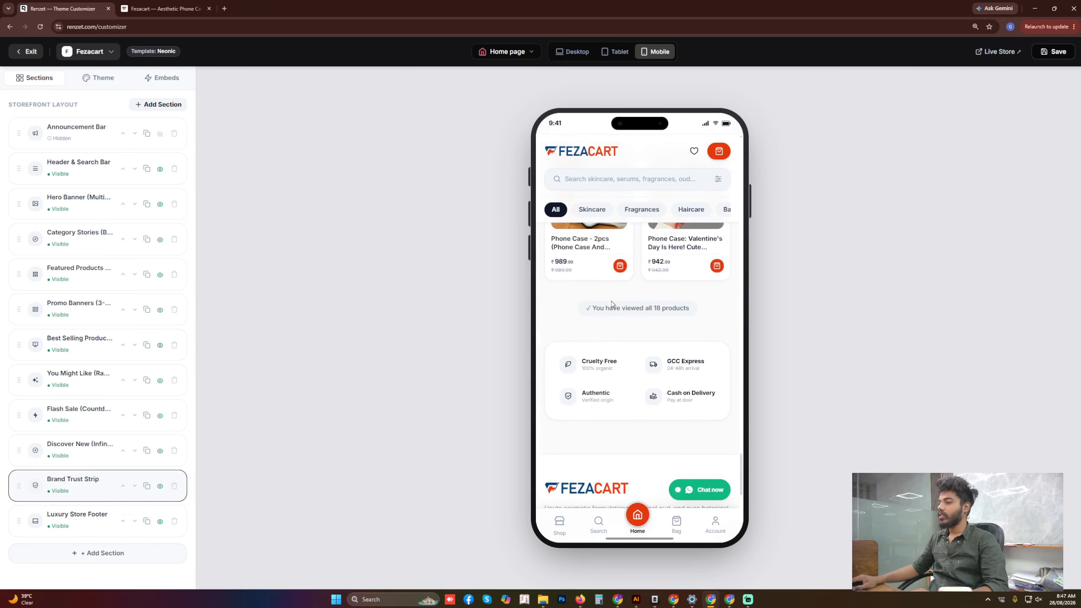
click(110, 494)
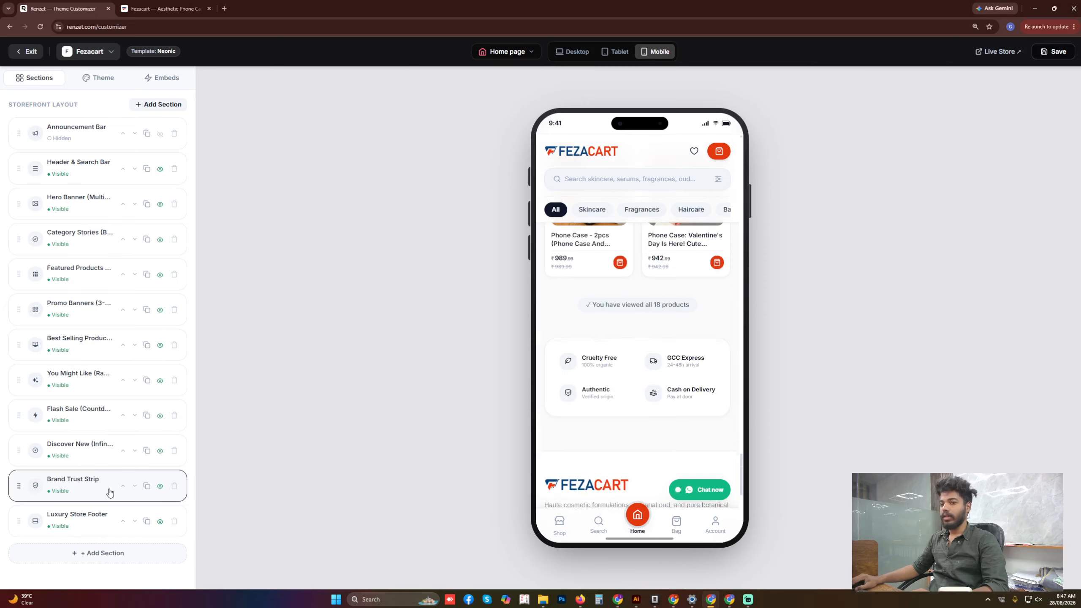
click(98, 494)
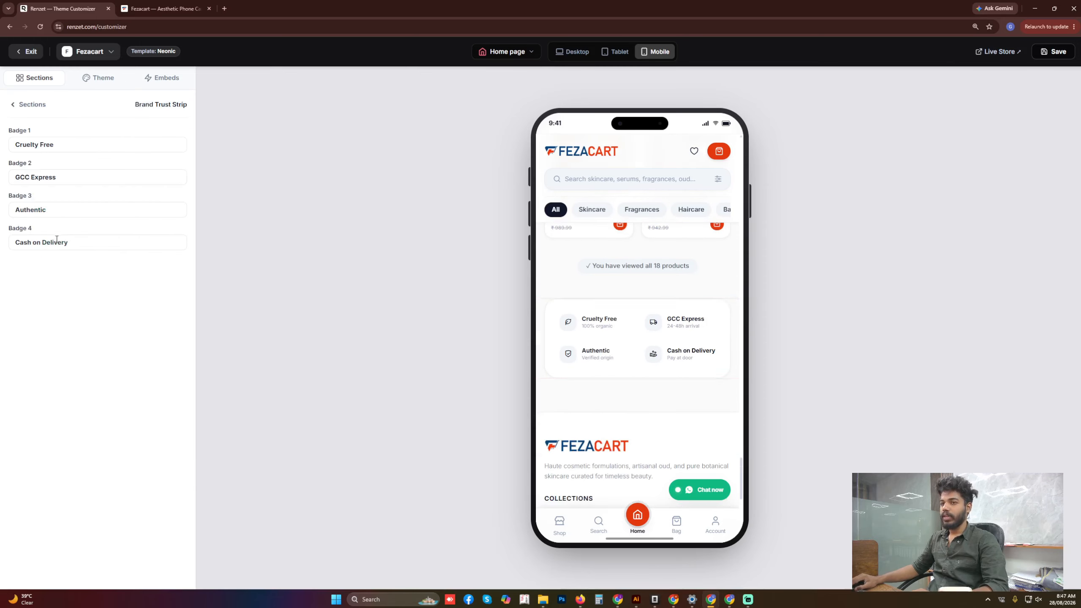
click(19, 109)
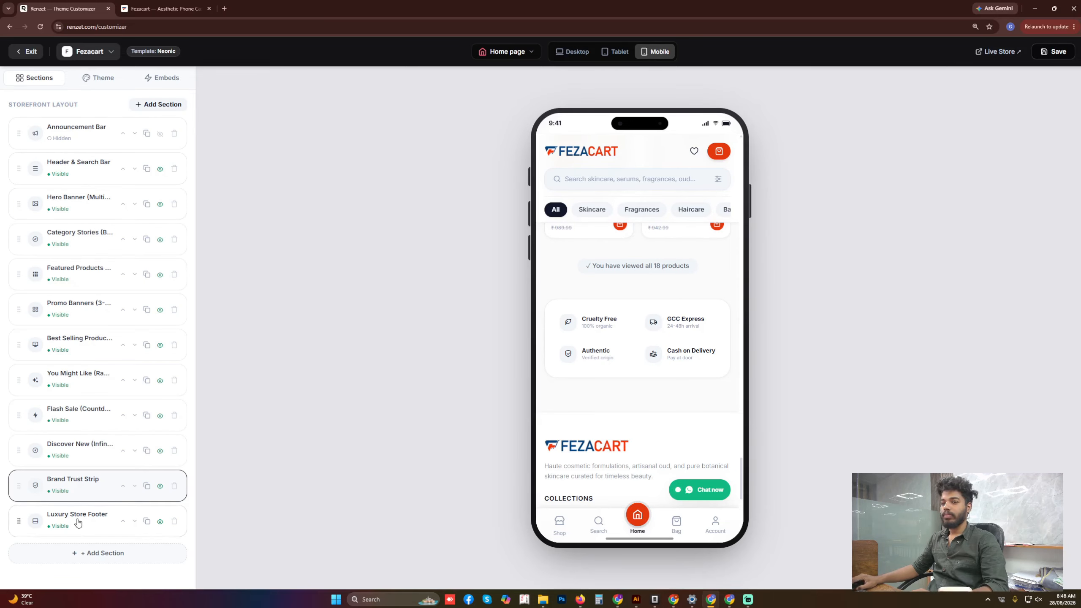
Review the Luxury Store Footer's brand bio and copyright settings against the mobile preview, including the copyright line, and return to the section list
scroll(563, 344, down, 5)
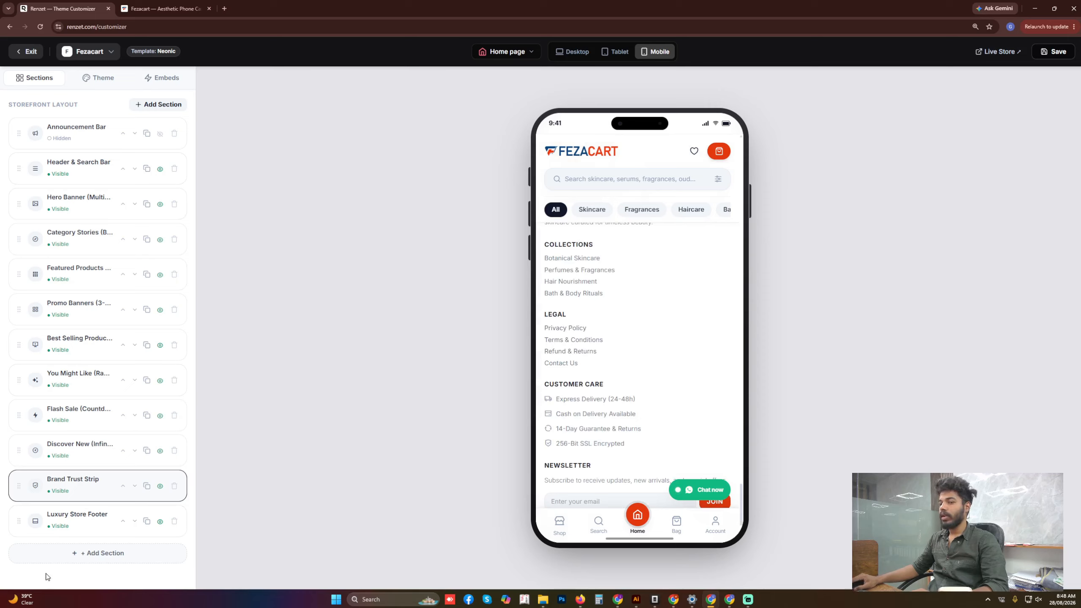
click(72, 527)
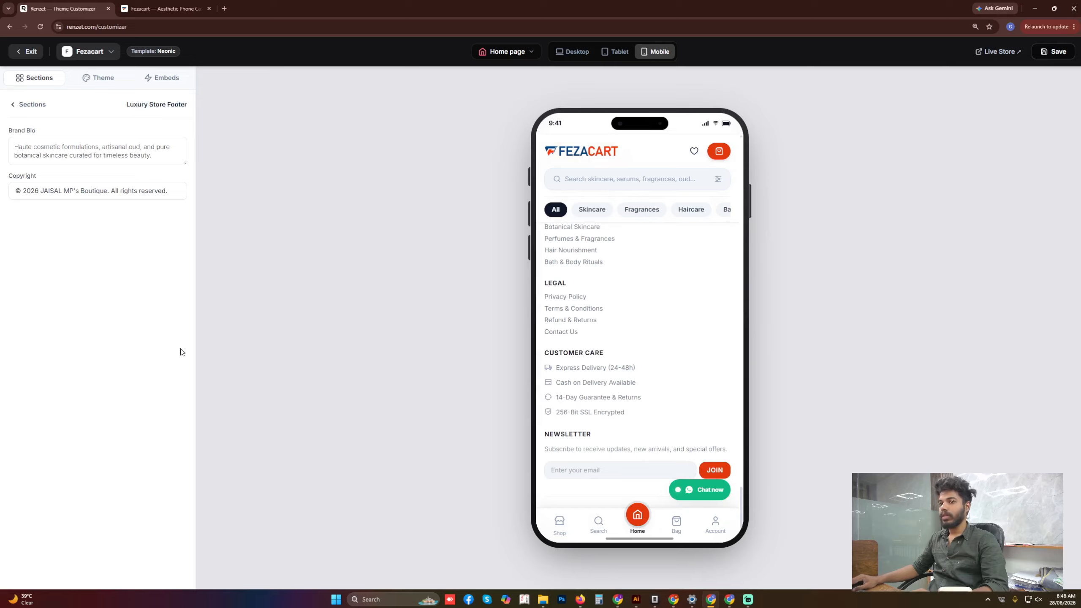
scroll(731, 315, down, 2)
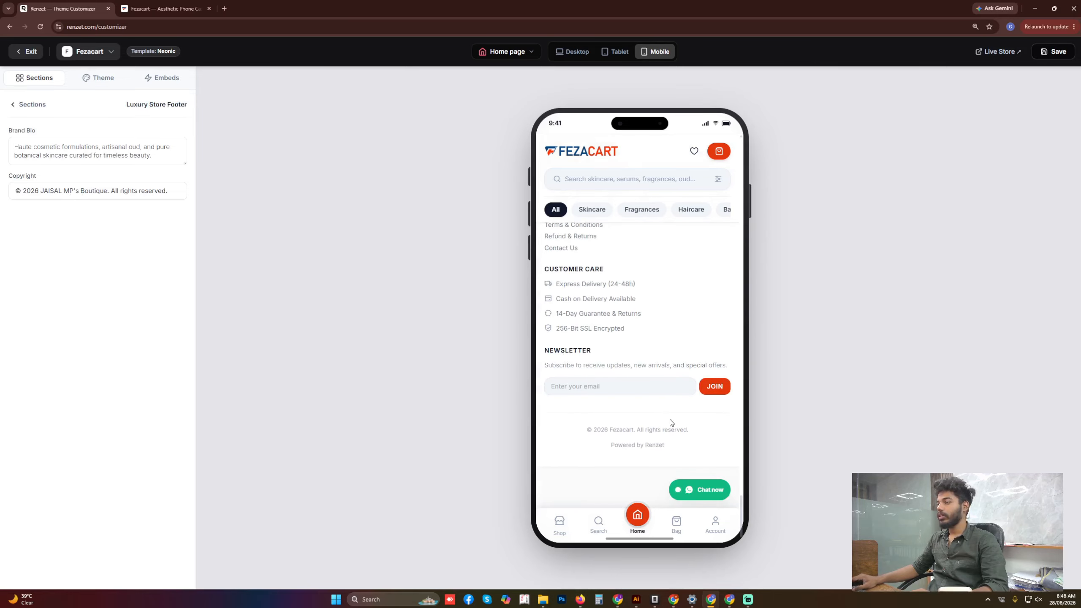
scroll(670, 423, up, 5)
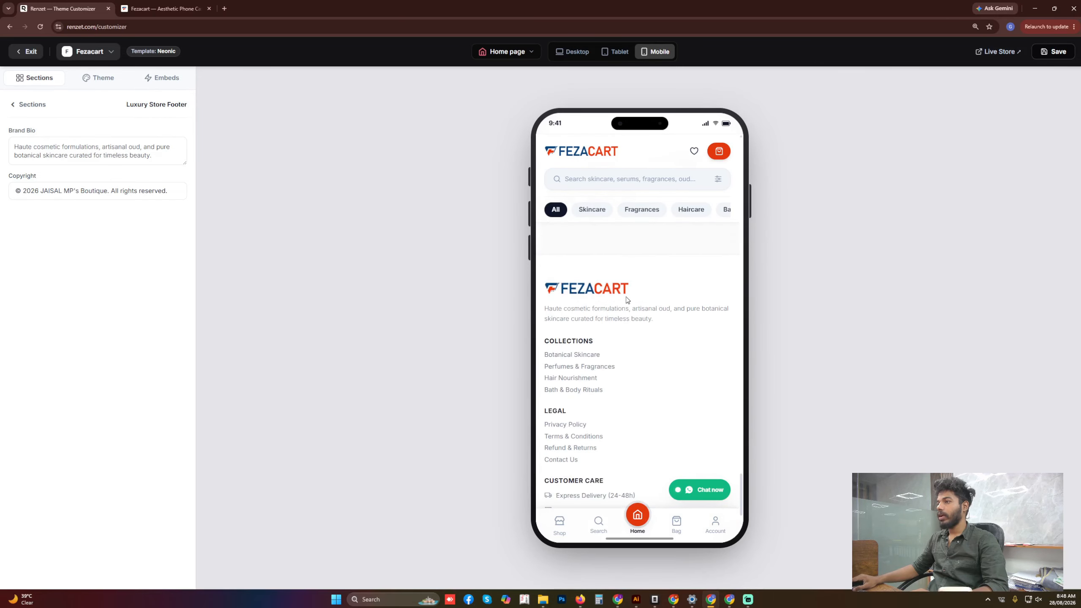
scroll(627, 300, down, 4)
scroll(610, 479, down, 1)
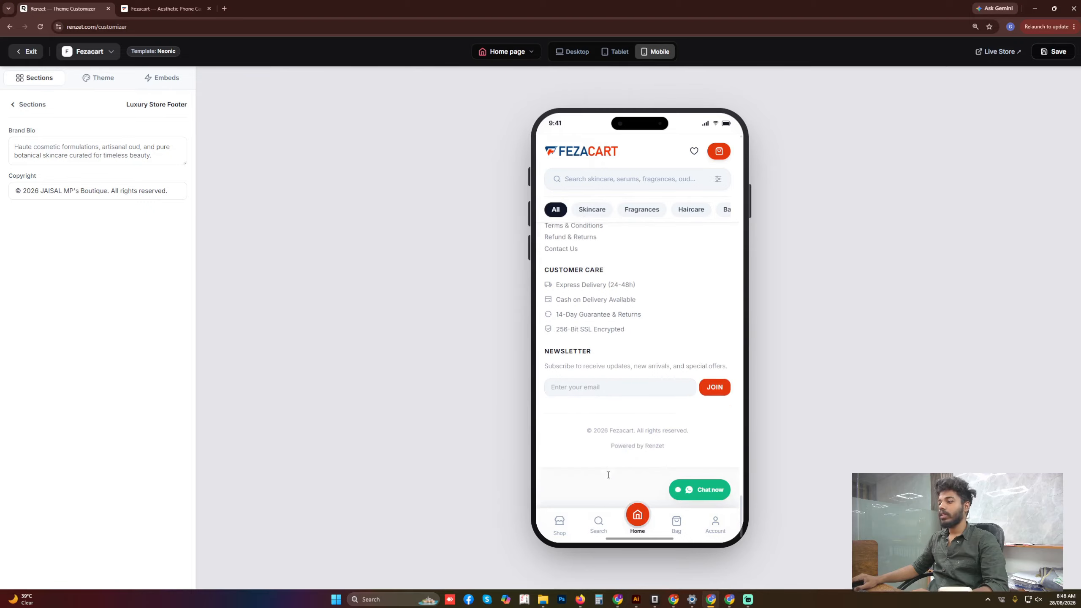
drag(601, 430, 657, 434)
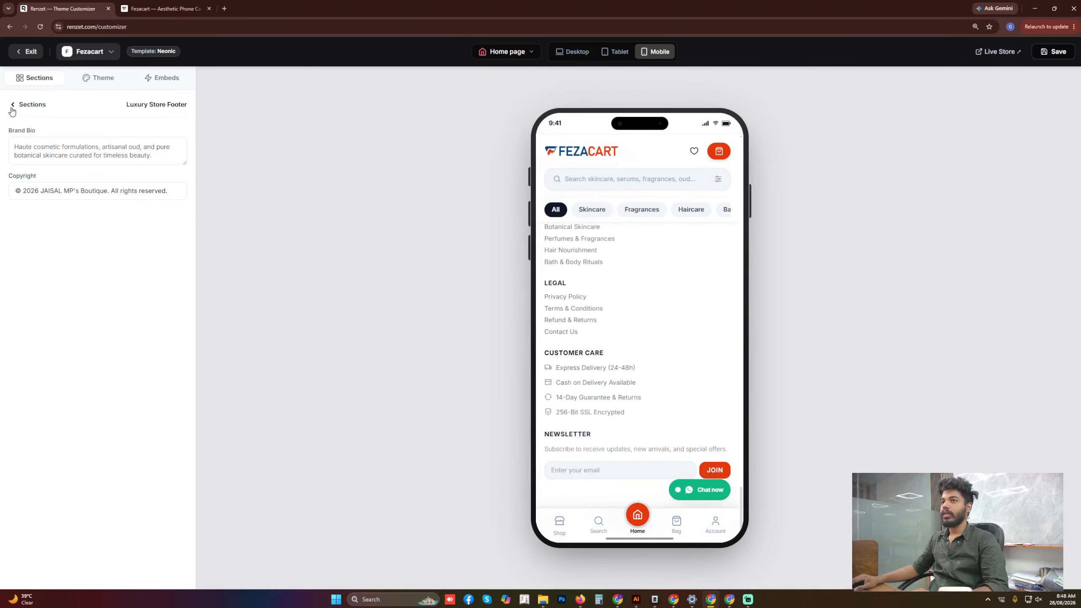
click(27, 105)
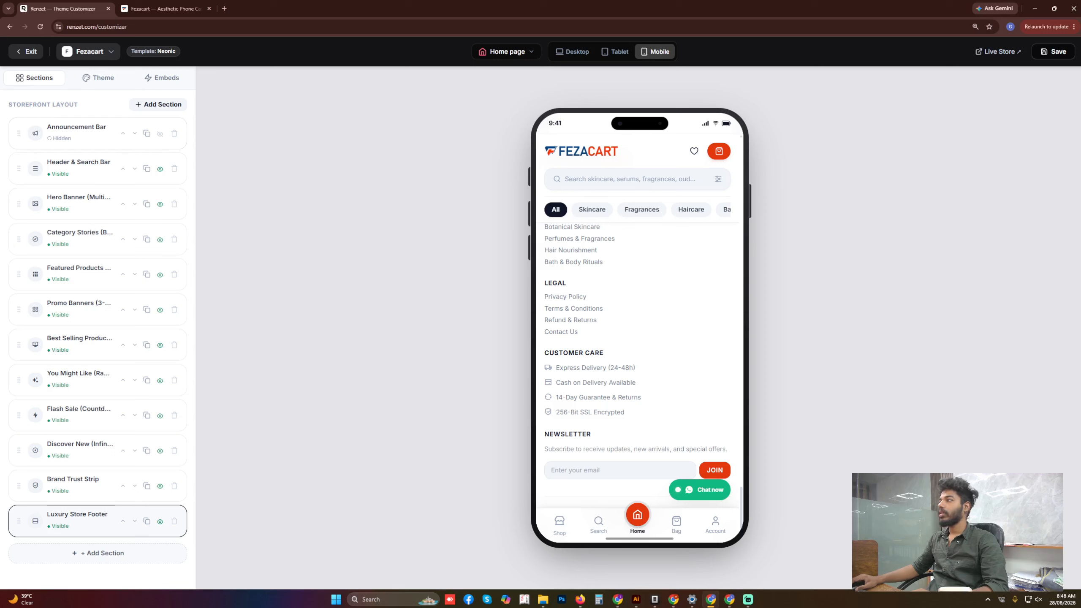